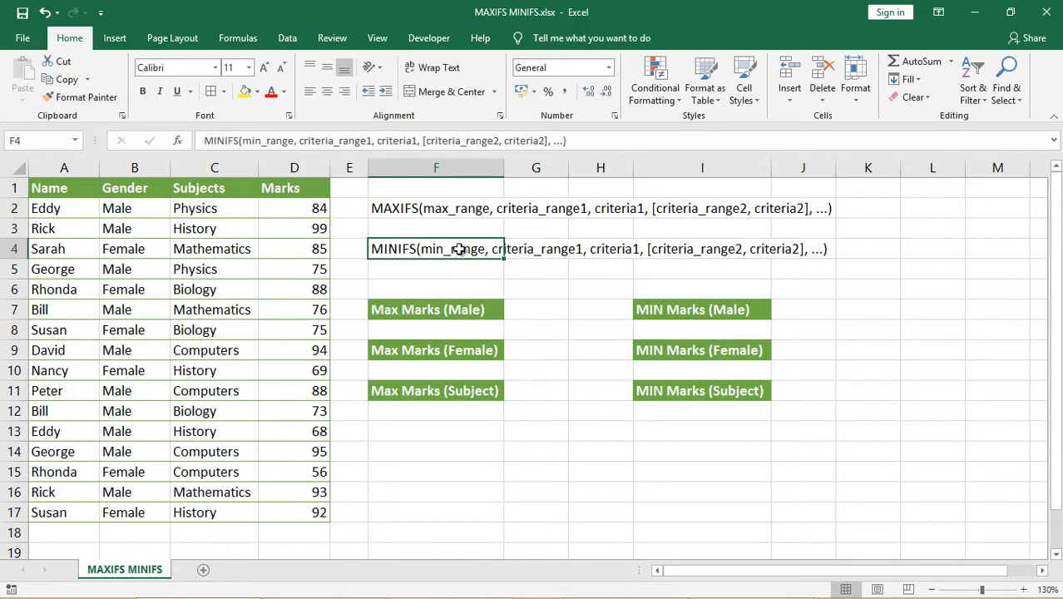
Step: Examine the marks table and its Name, Gender, Subjects and Marks columns
left_click(542, 312)
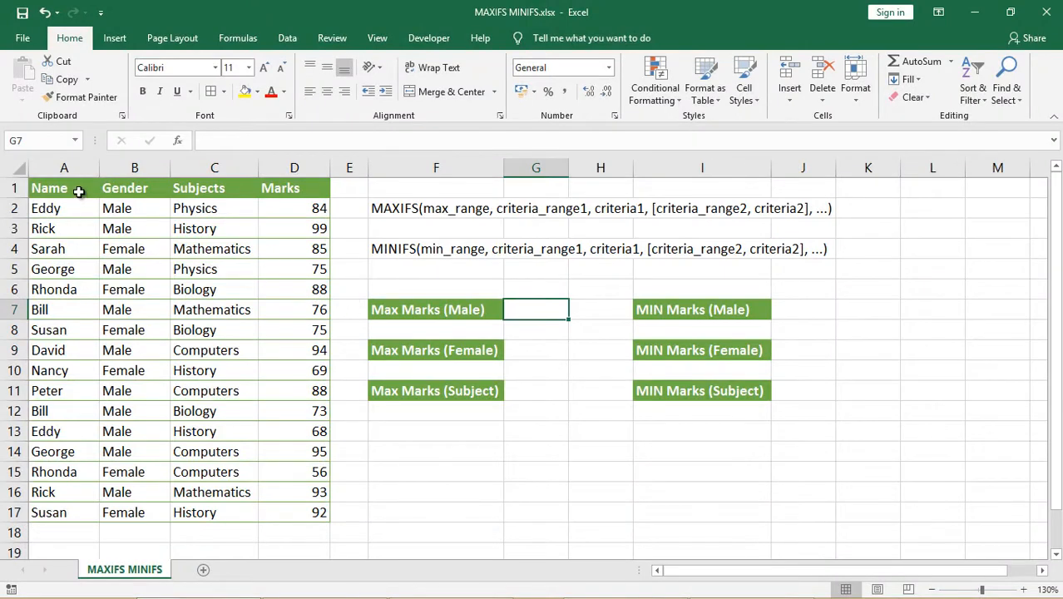
left_click_drag(79, 191, 294, 507)
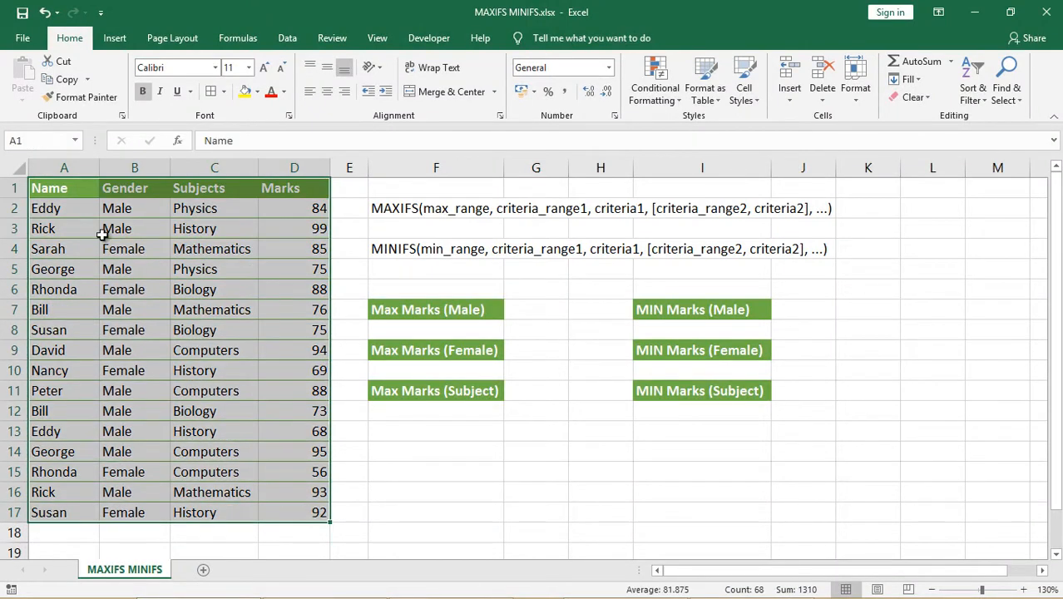
left_click(76, 191)
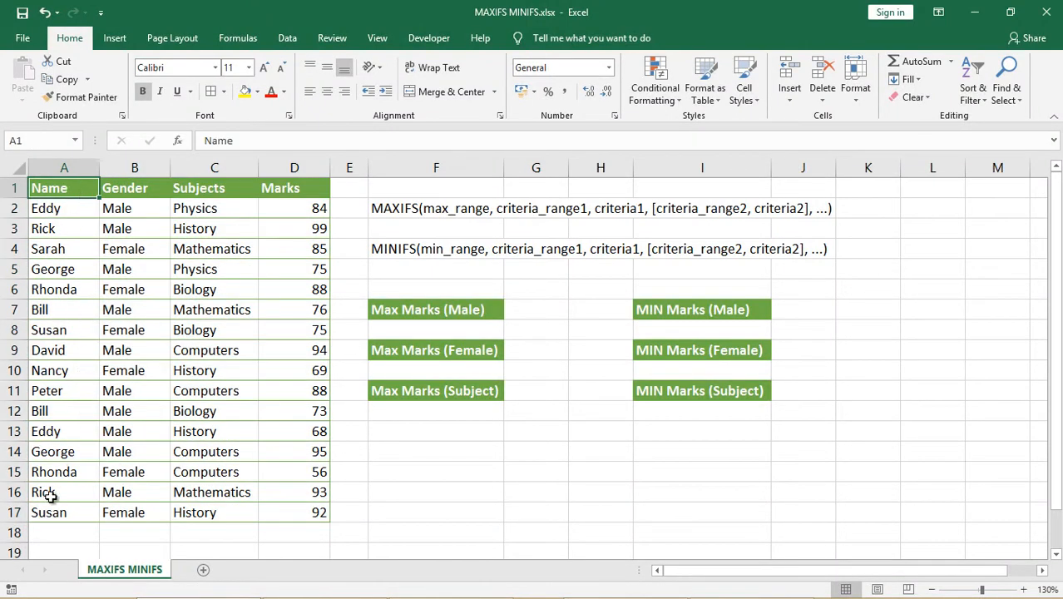
left_click(135, 186)
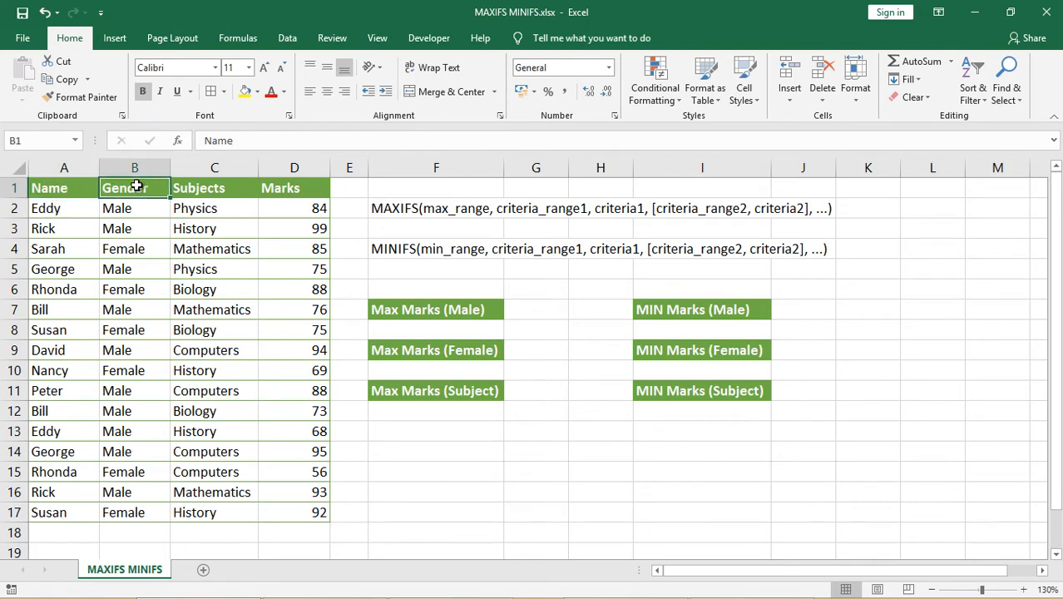
left_click(195, 188)
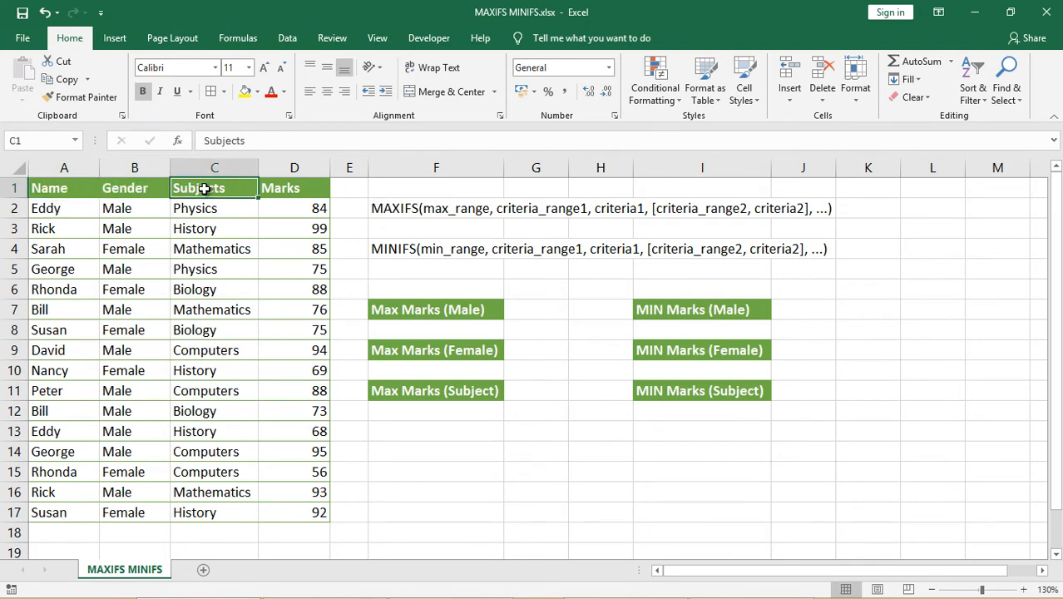
left_click(306, 188)
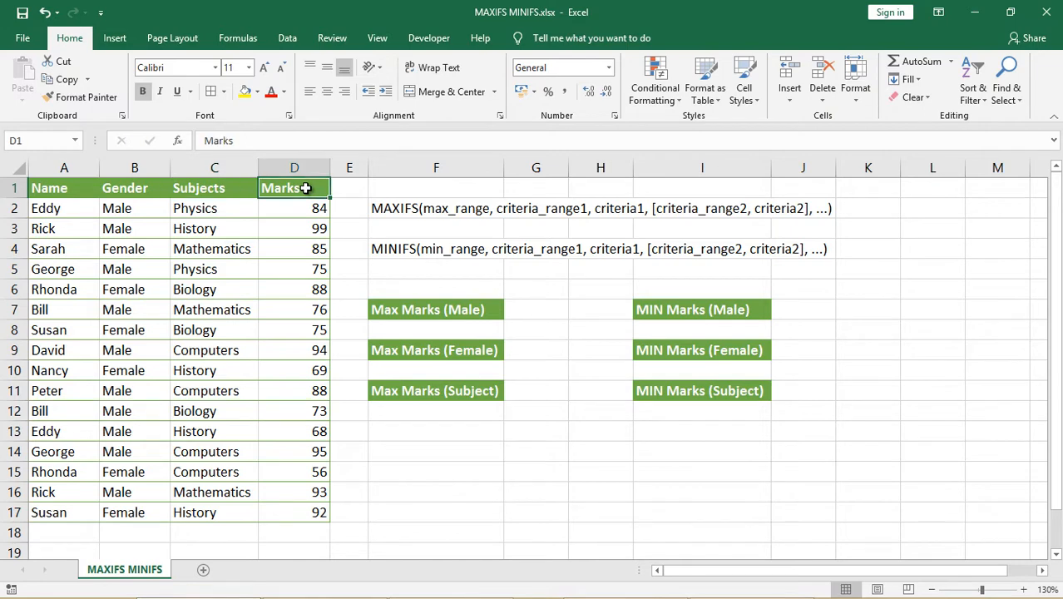
Step: Calculate the highest male mark in G7 with the formula =MAXIFS(D1:D17,B1:B17,"Male")
left_click(534, 310)
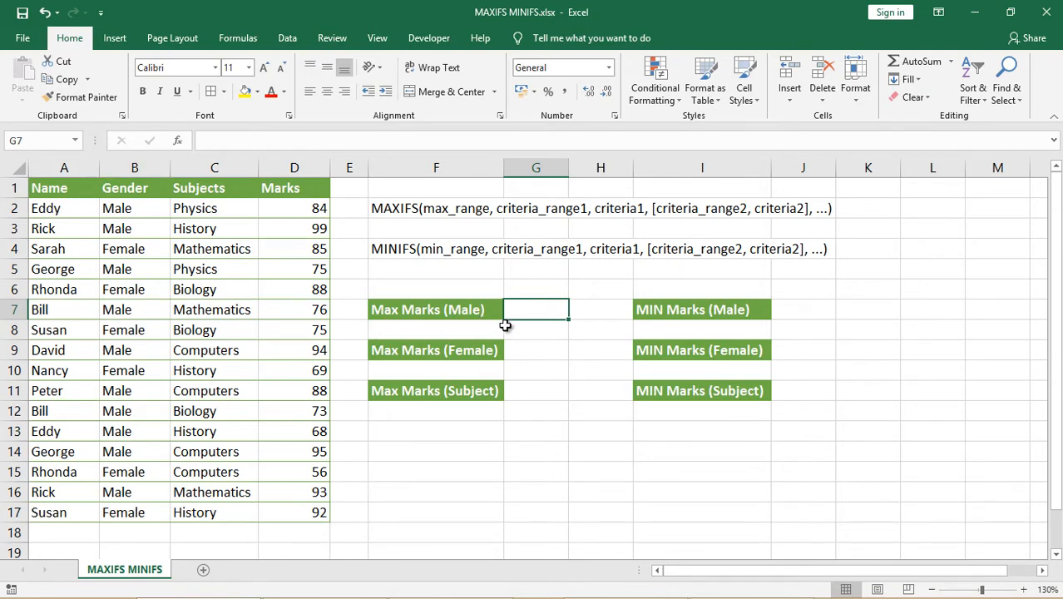
type("=")
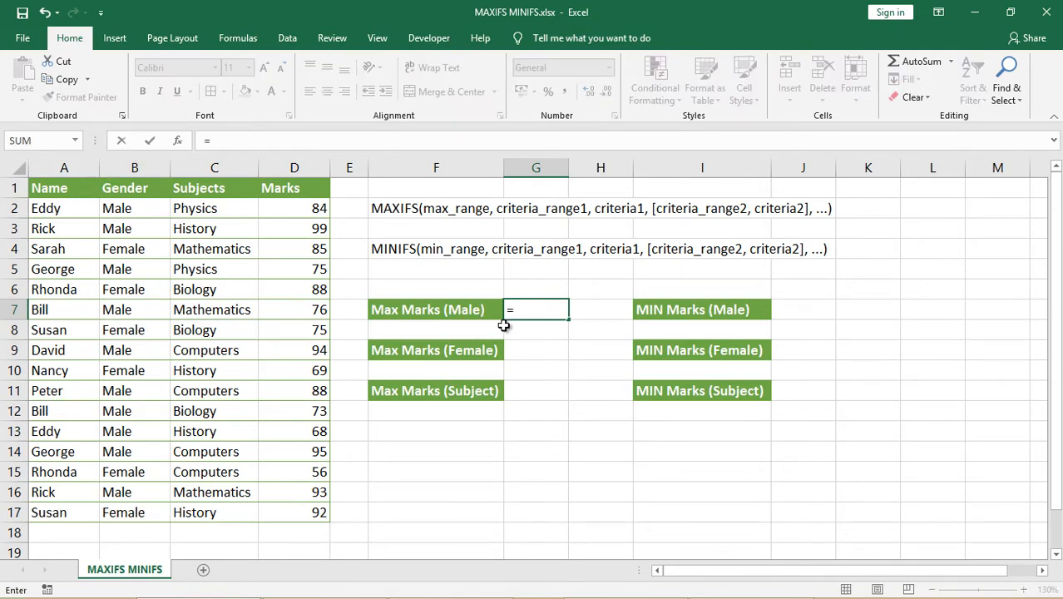
type("MAXIFS")
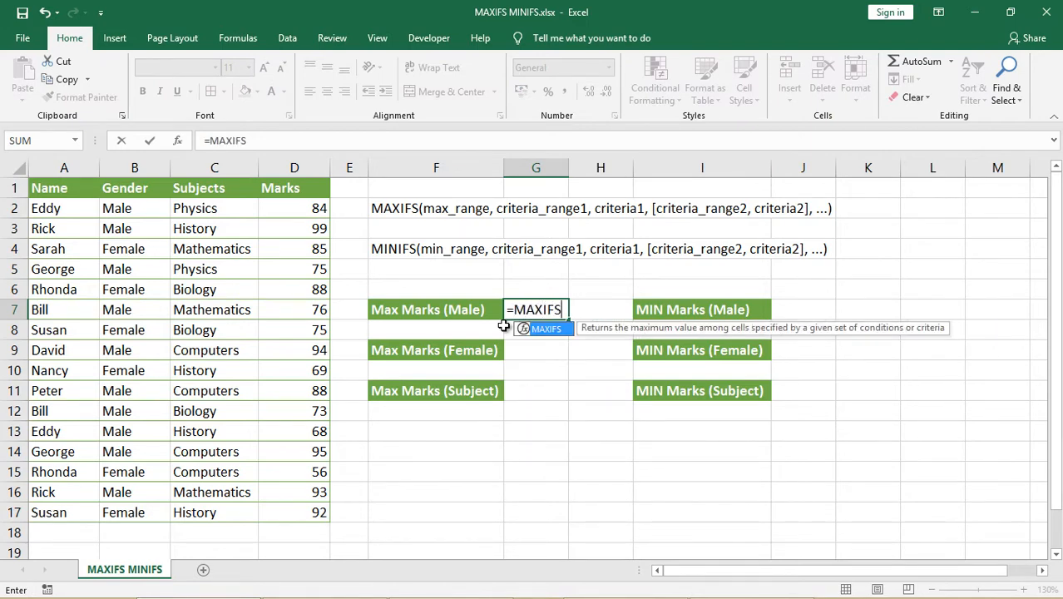
type("(")
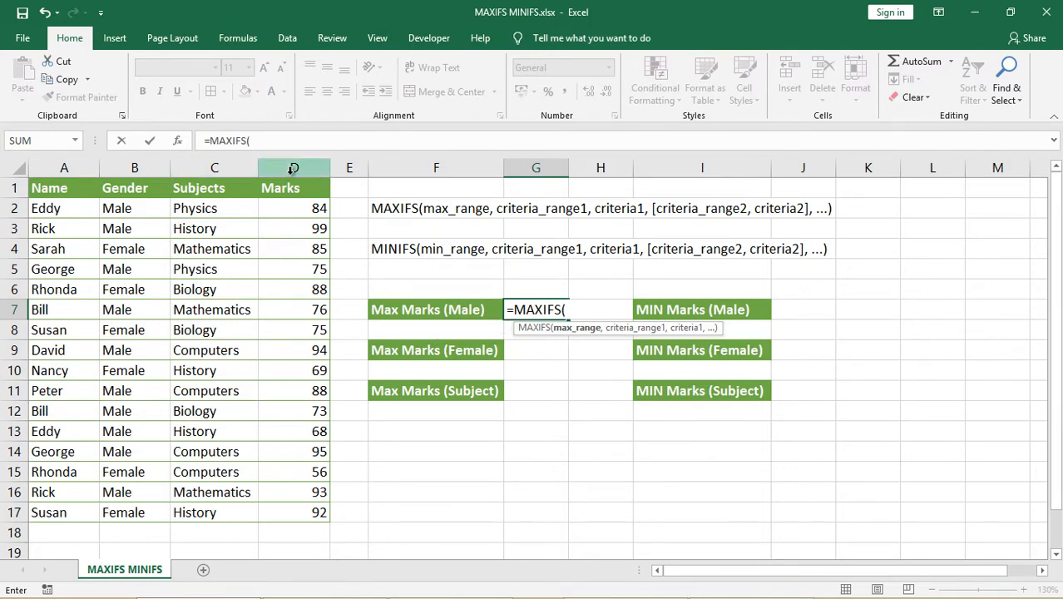
left_click_drag(303, 186, 316, 512)
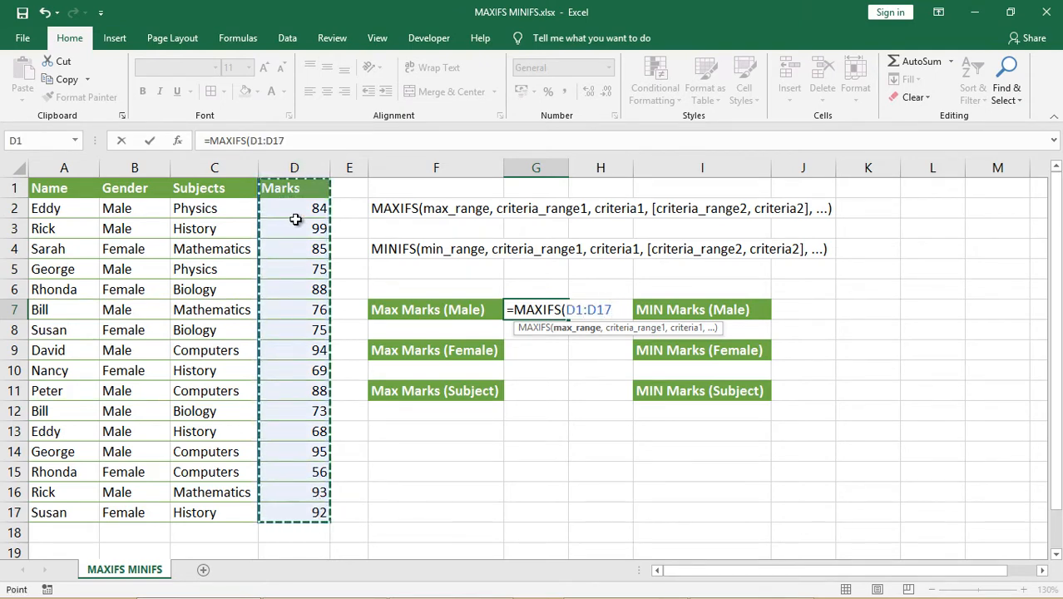
type(",")
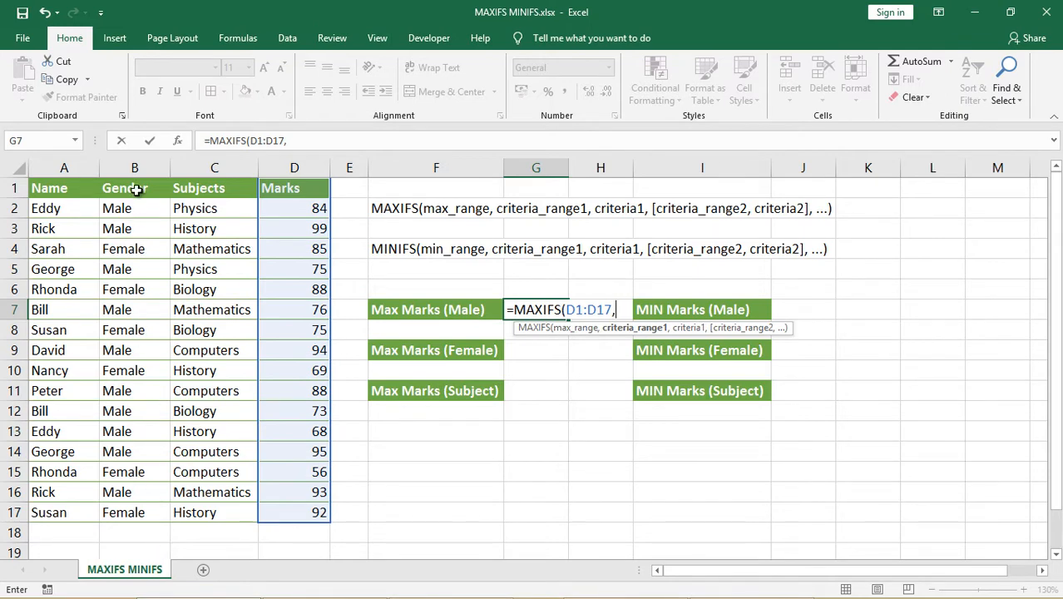
left_click_drag(138, 188, 150, 504)
type(",\"Male")
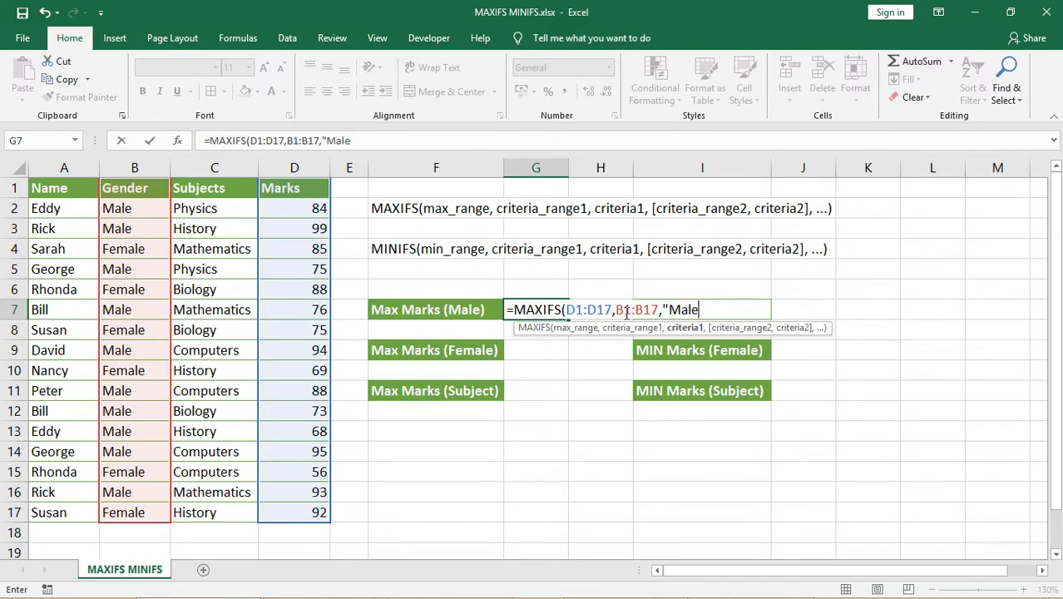
type(")")
key("Return")
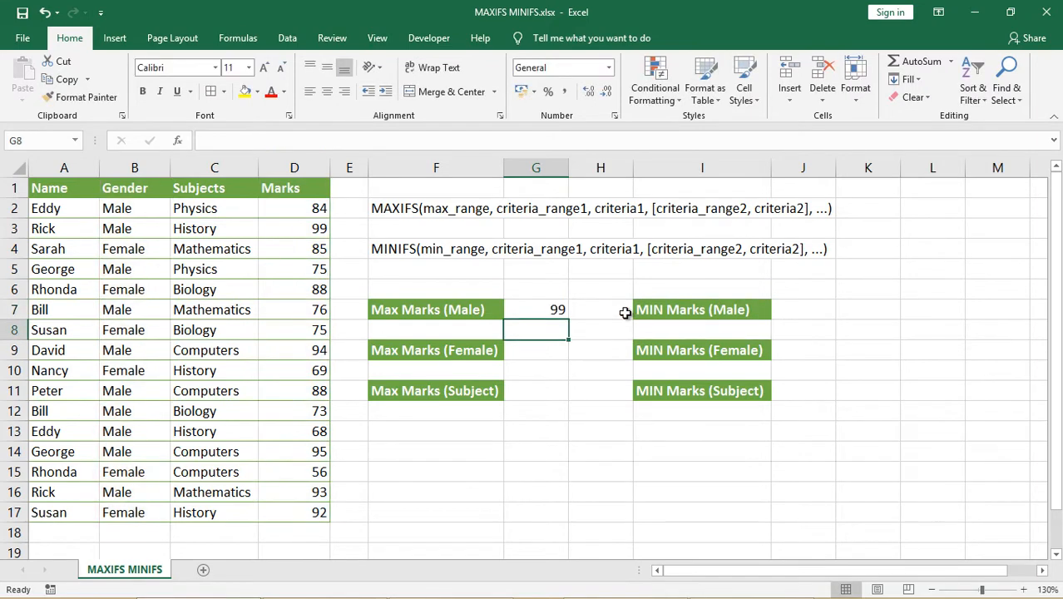
left_click(535, 308)
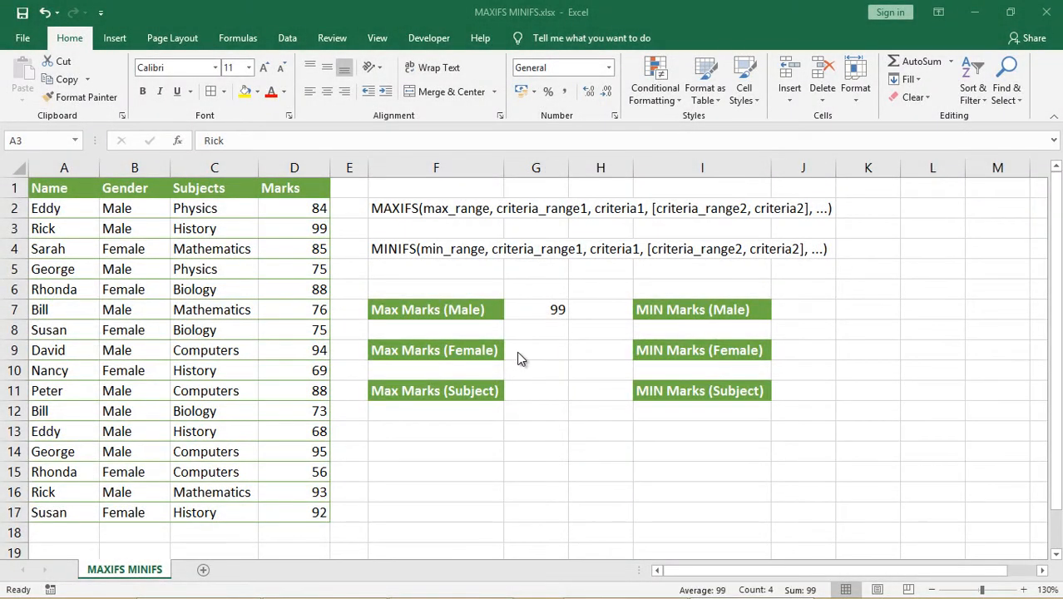
Step: Calculate the highest female mark in G9 with the formula =MAXIFS(D1:D17,B1:B17,"Female")
left_click(529, 349)
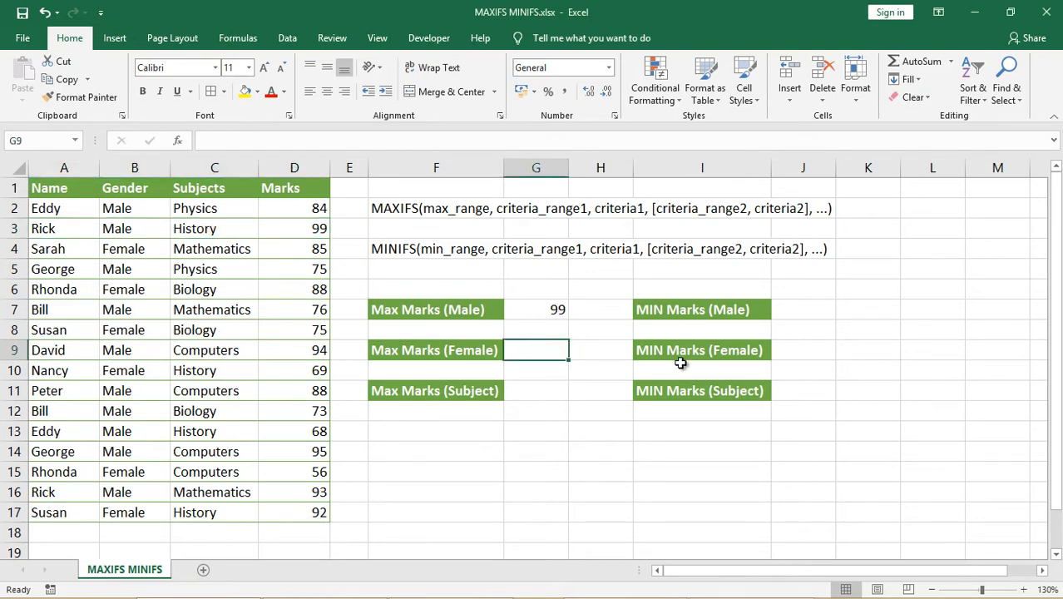
type("=ma")
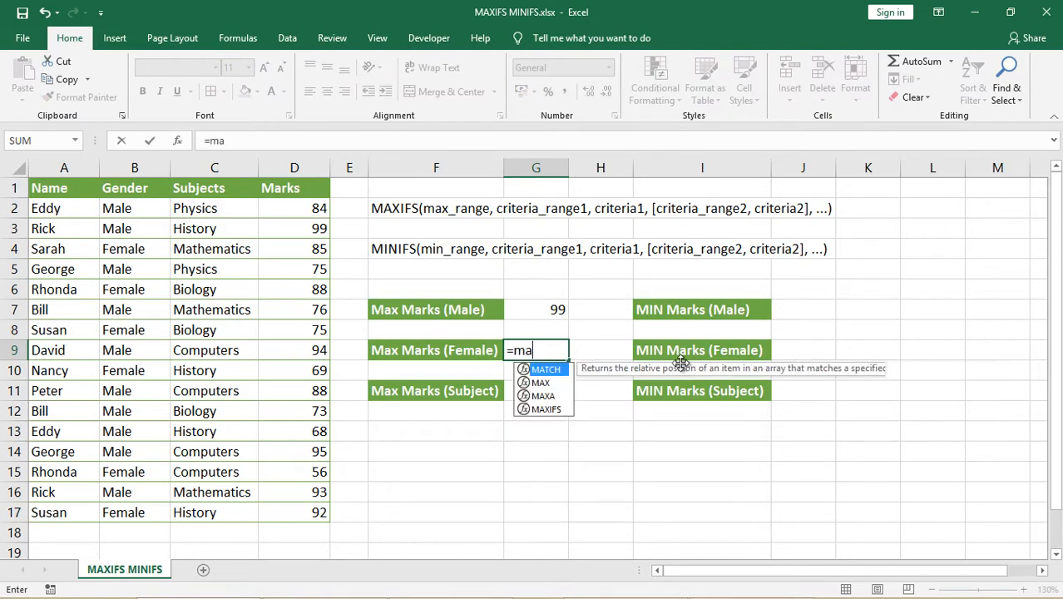
type("xif")
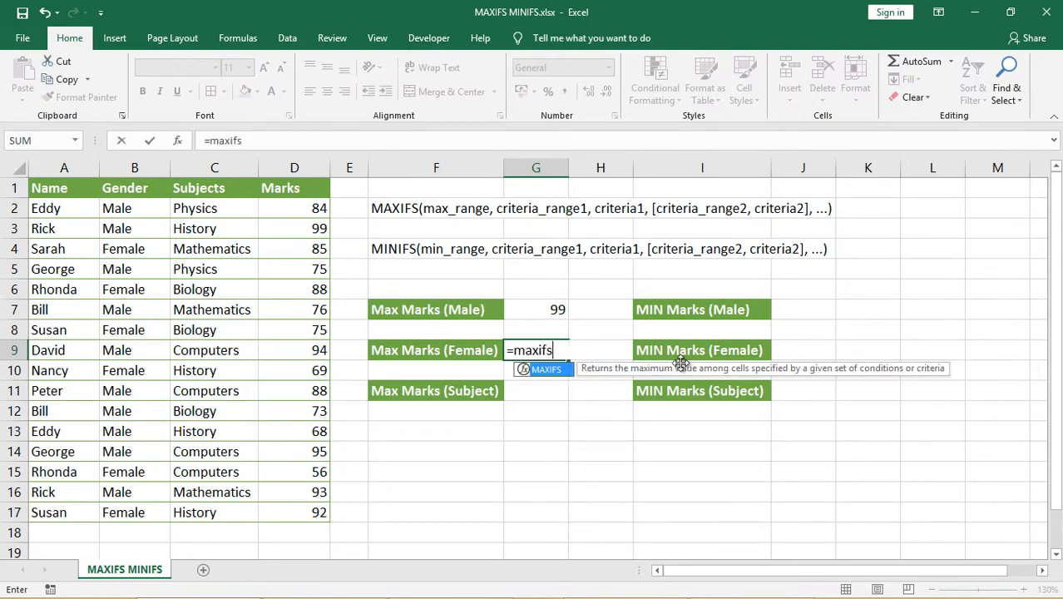
type("s")
key("Tab")
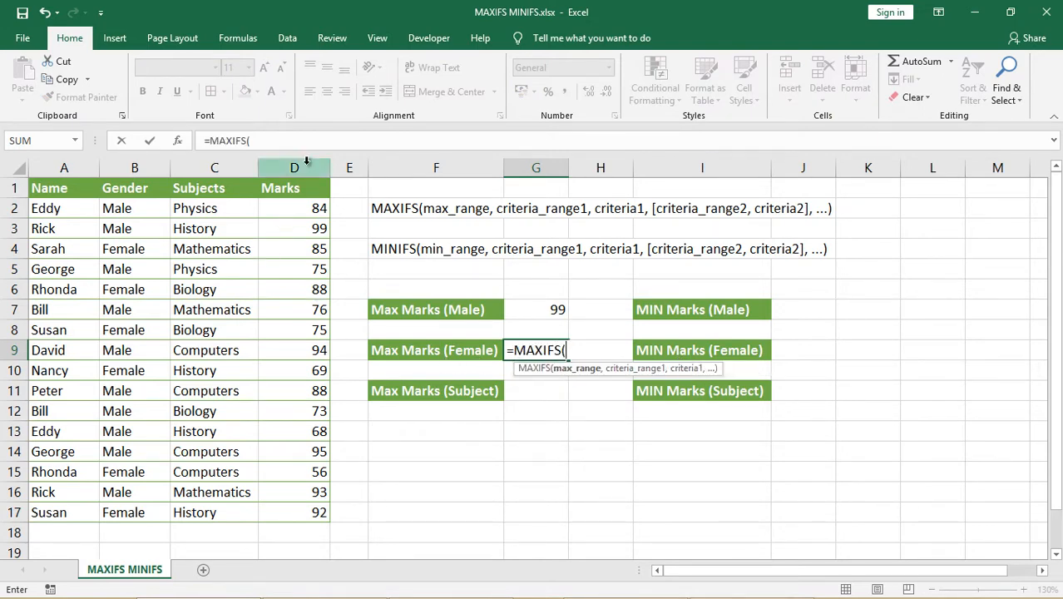
left_click_drag(306, 185, 316, 496)
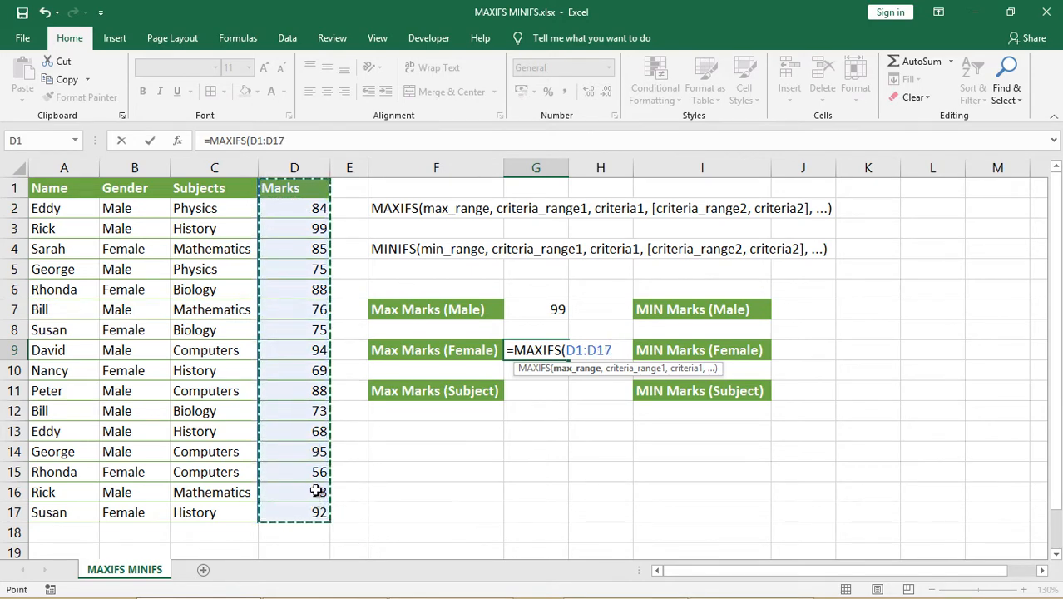
type(",")
left_click_drag(147, 185, 163, 504)
type(",")
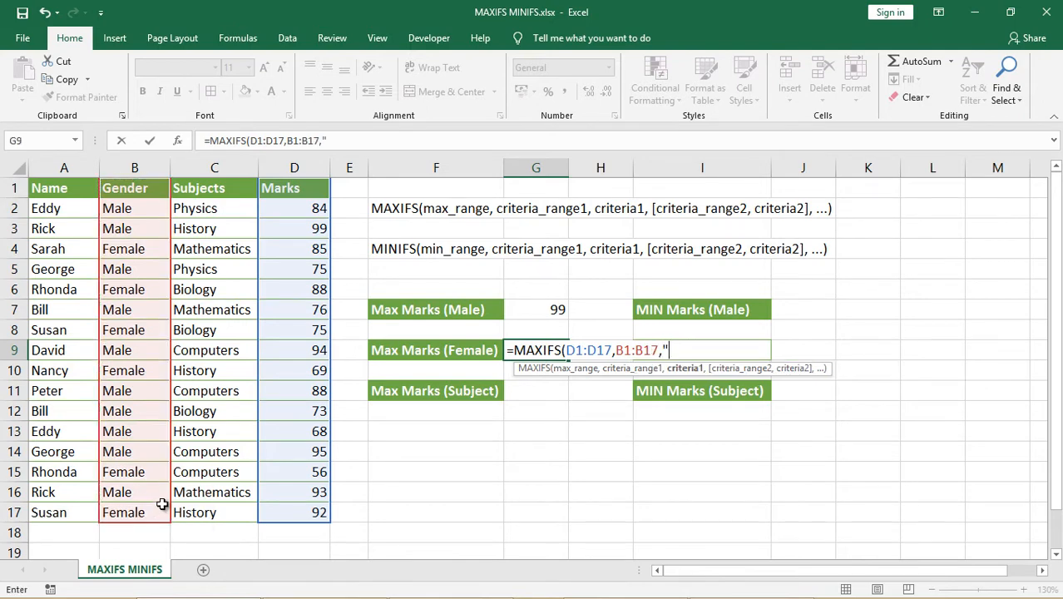
type("\"Female")
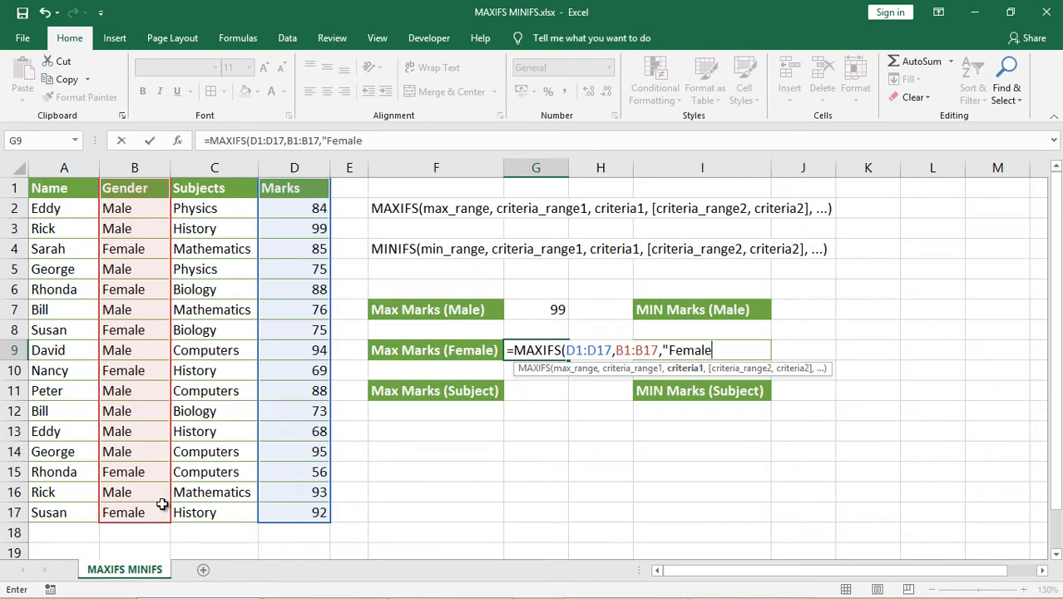
type("\")")
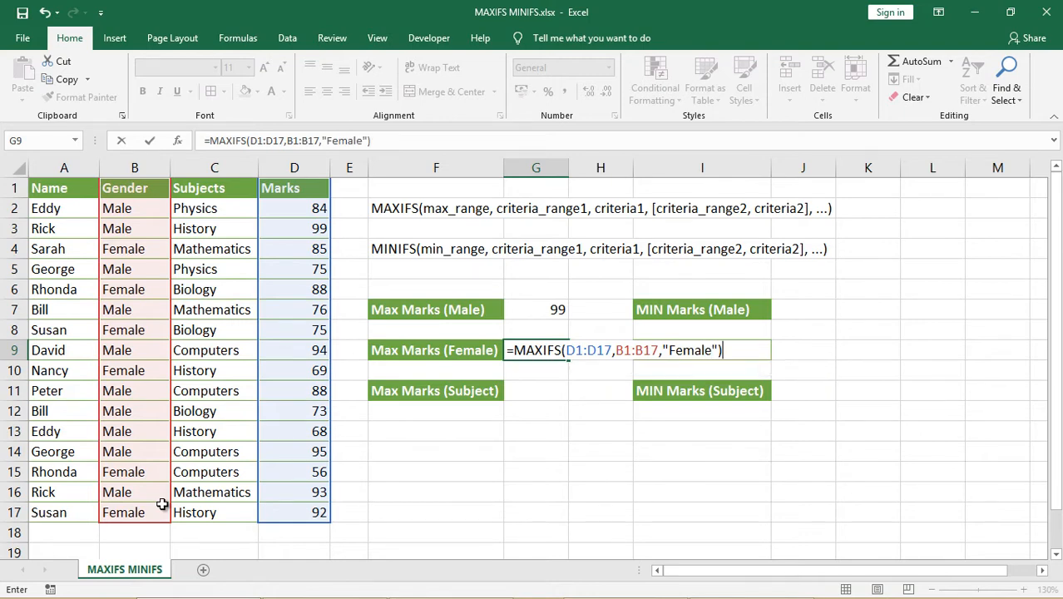
key("Return")
key("Down")
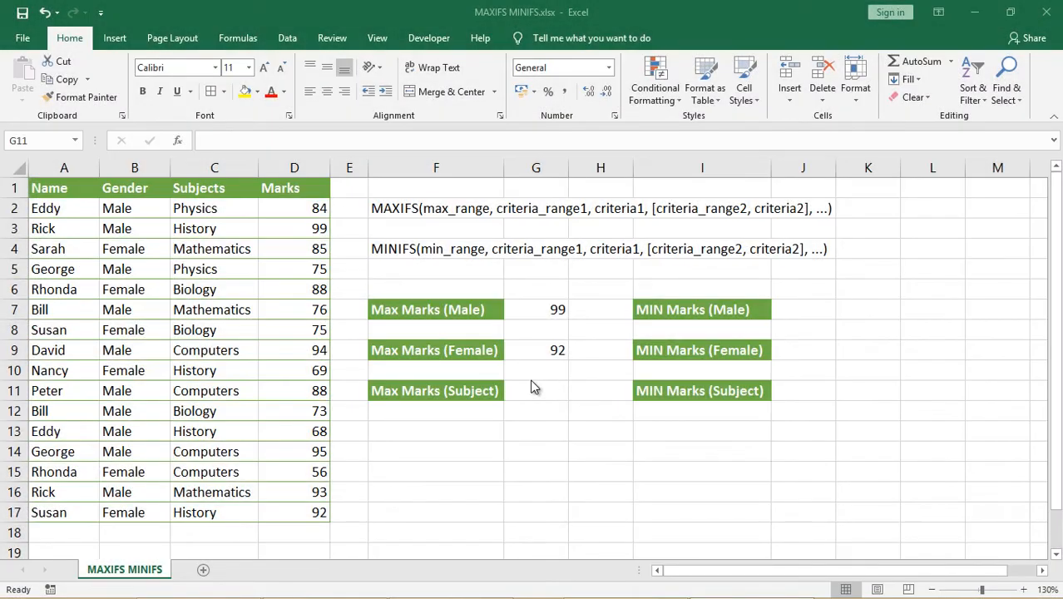
Step: Review the entries in the Subjects column for a subject criterion
left_click(548, 388)
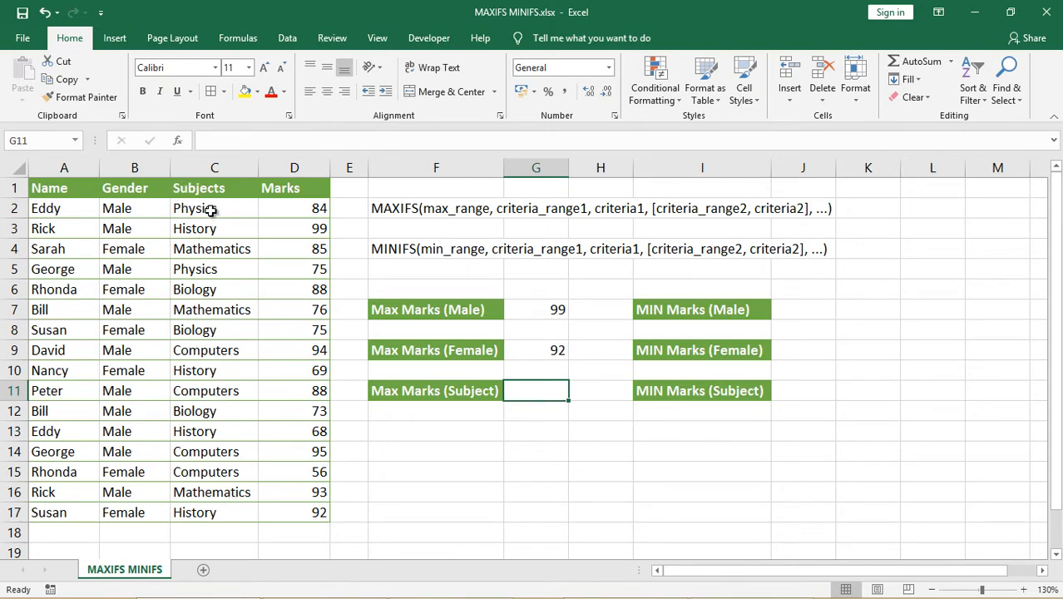
left_click_drag(211, 211, 218, 263)
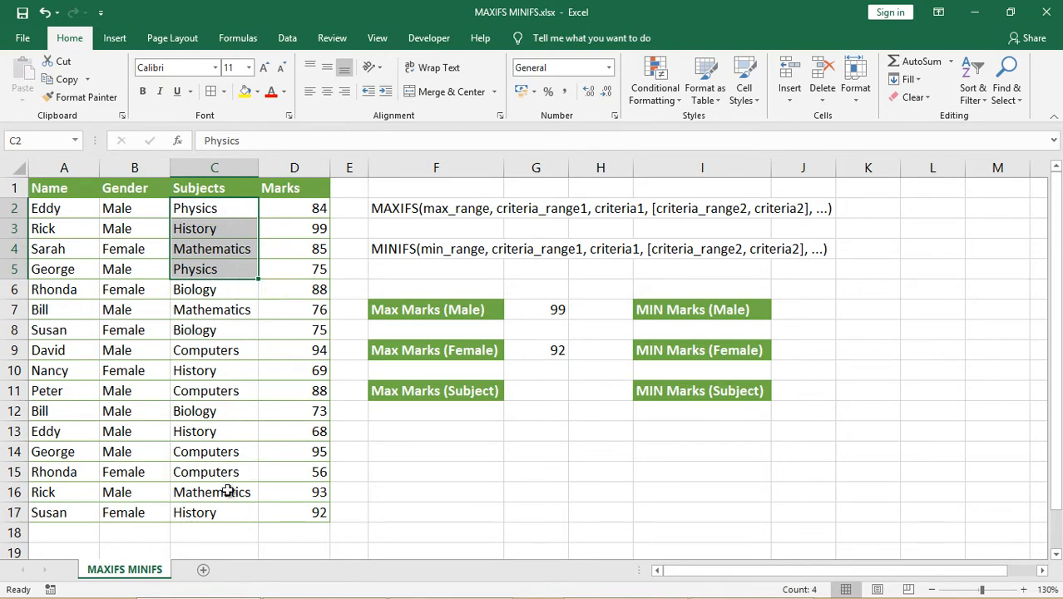
left_click(219, 453)
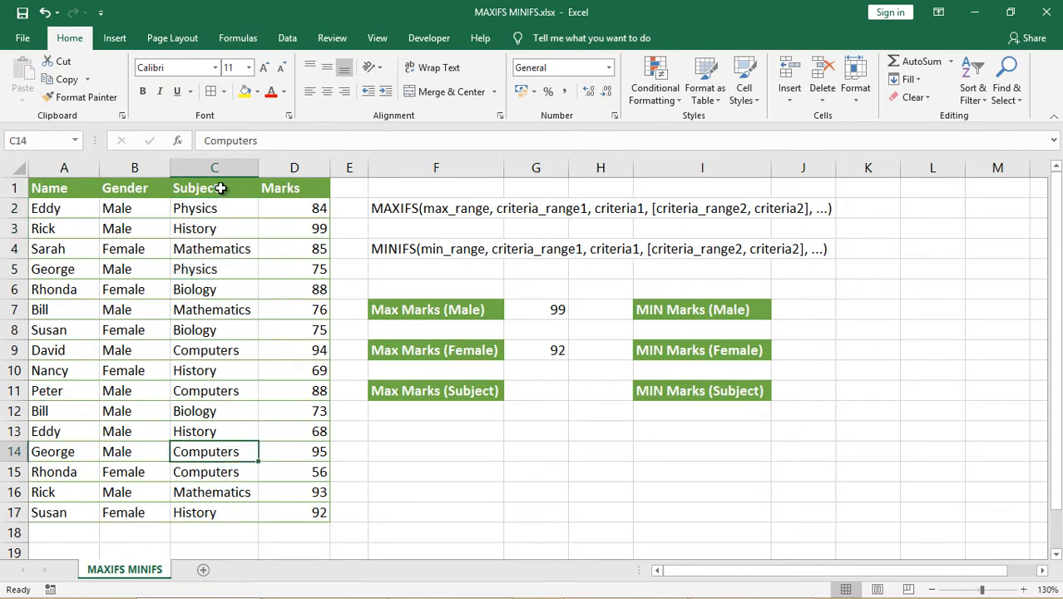
left_click(215, 356)
Step: Calculate the highest Computers mark in G11 with the formula =MAXIFS(D1:D17,C1:C17,"Computers")
left_click(527, 398)
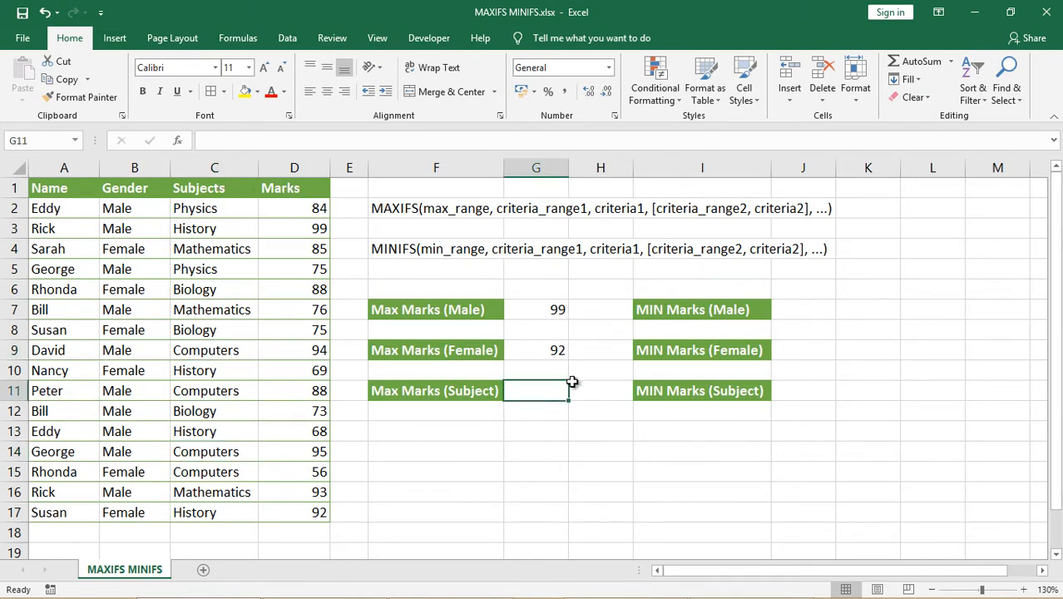
type("=")
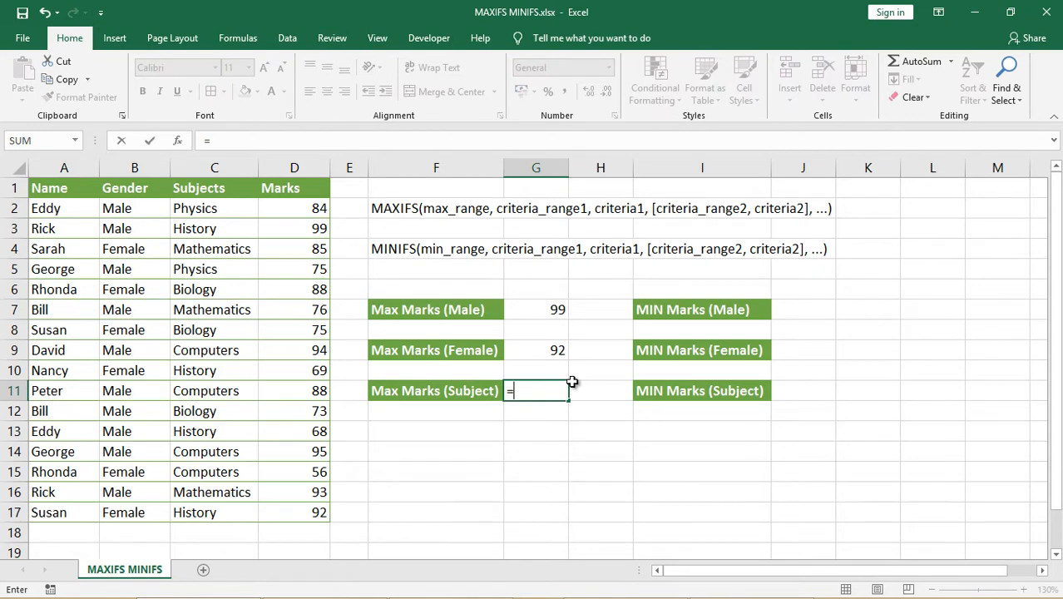
type("maxifs")
key("Tab")
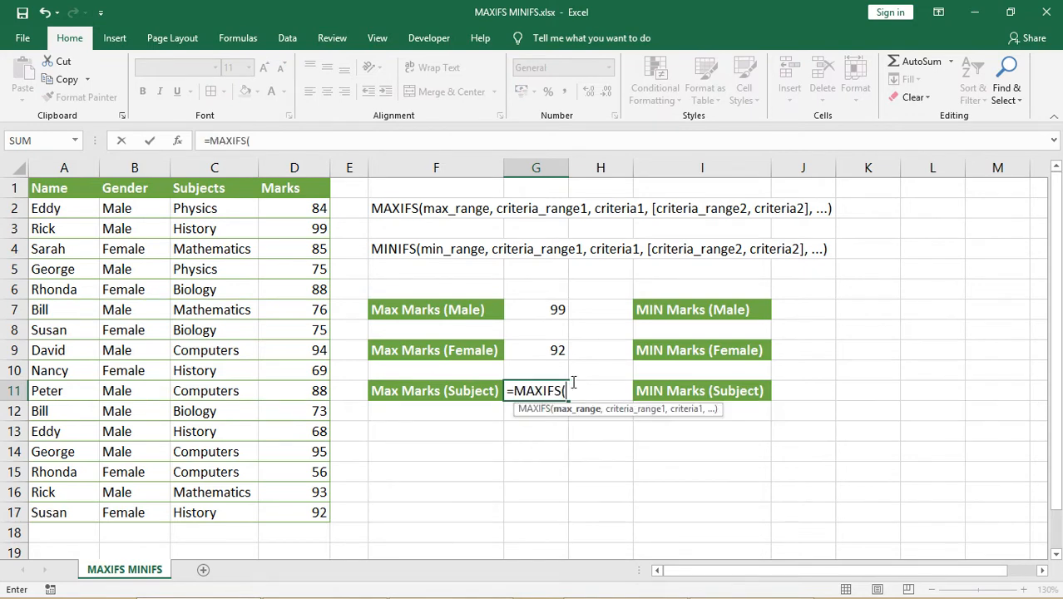
left_click_drag(287, 190, 321, 507)
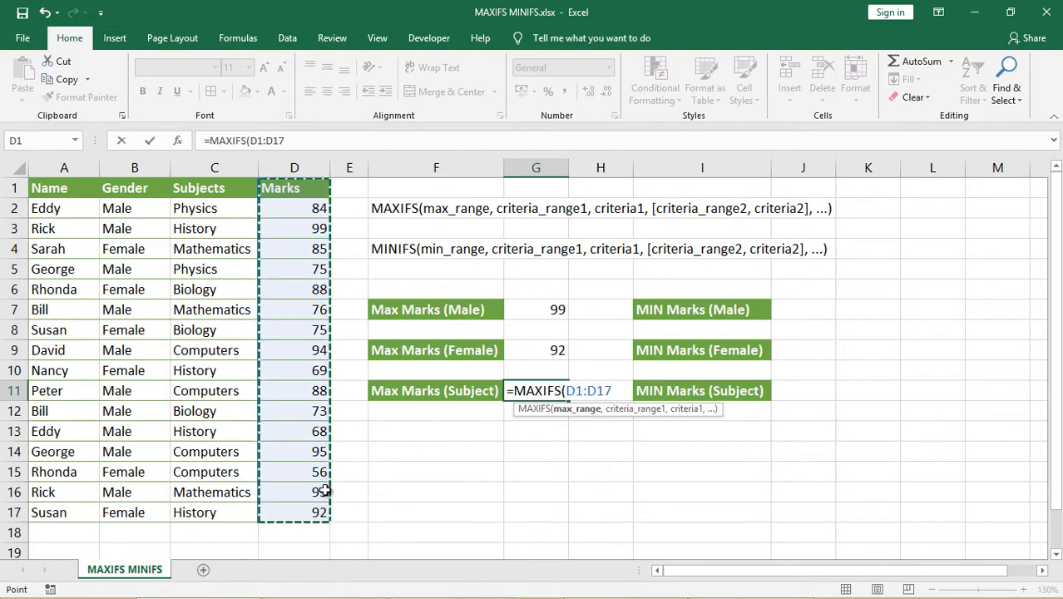
type(",")
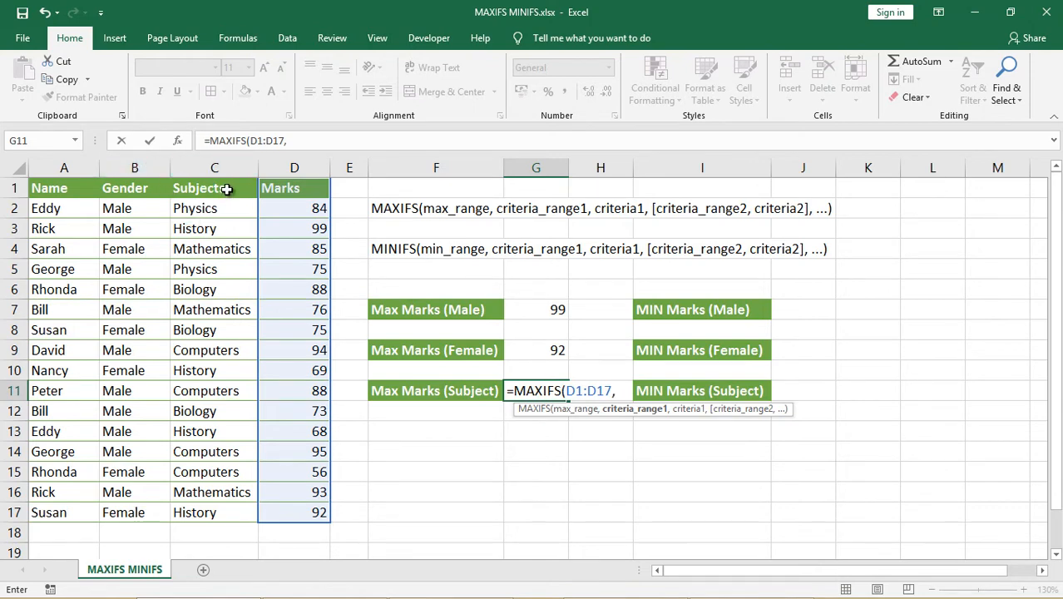
left_click_drag(223, 186, 228, 504)
type(",")
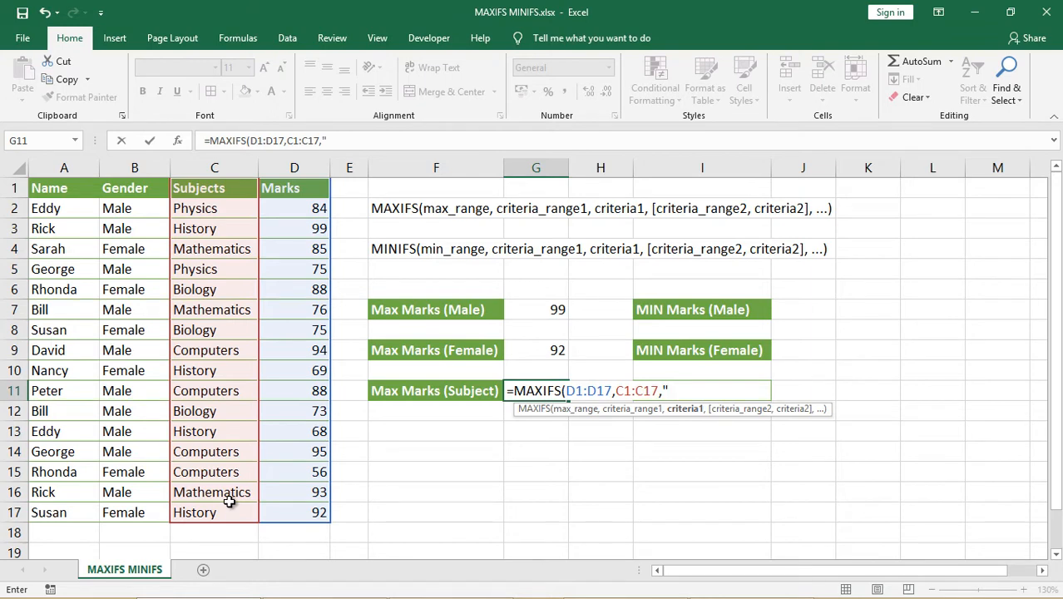
type("\"Computers")
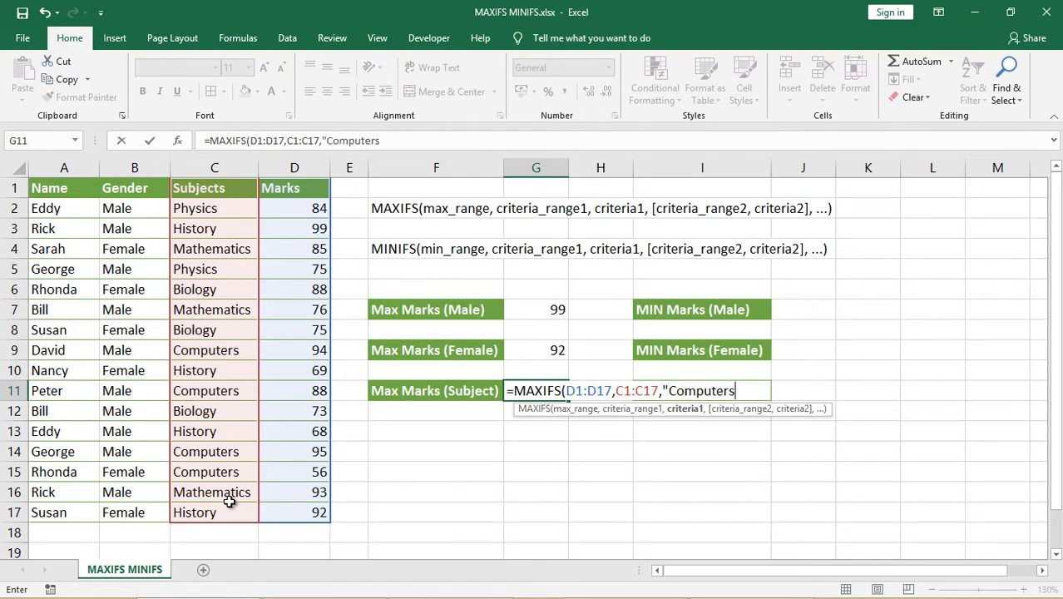
type("\")")
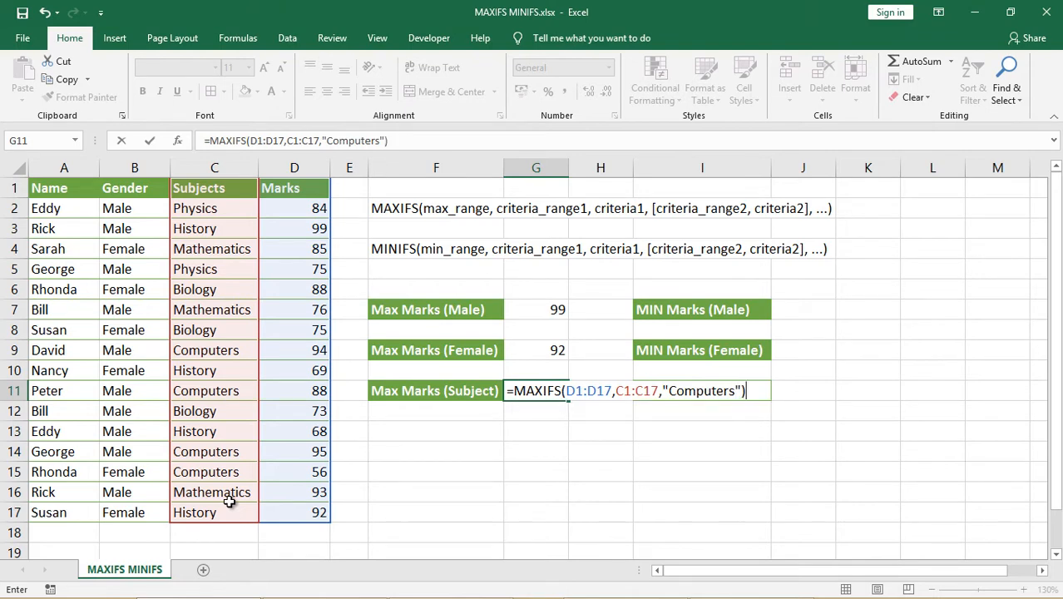
key("Return")
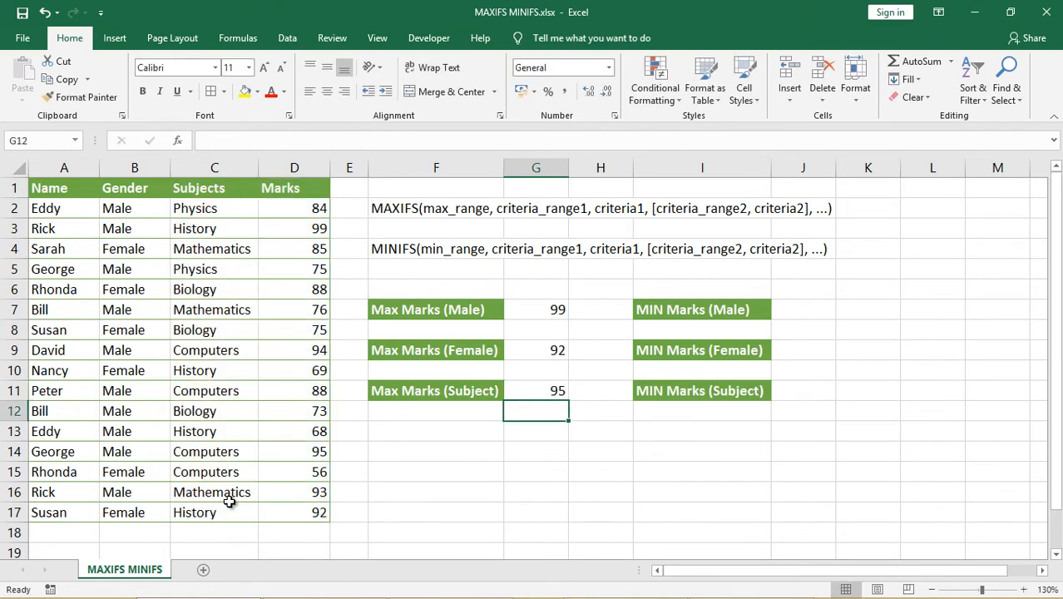
key("Up")
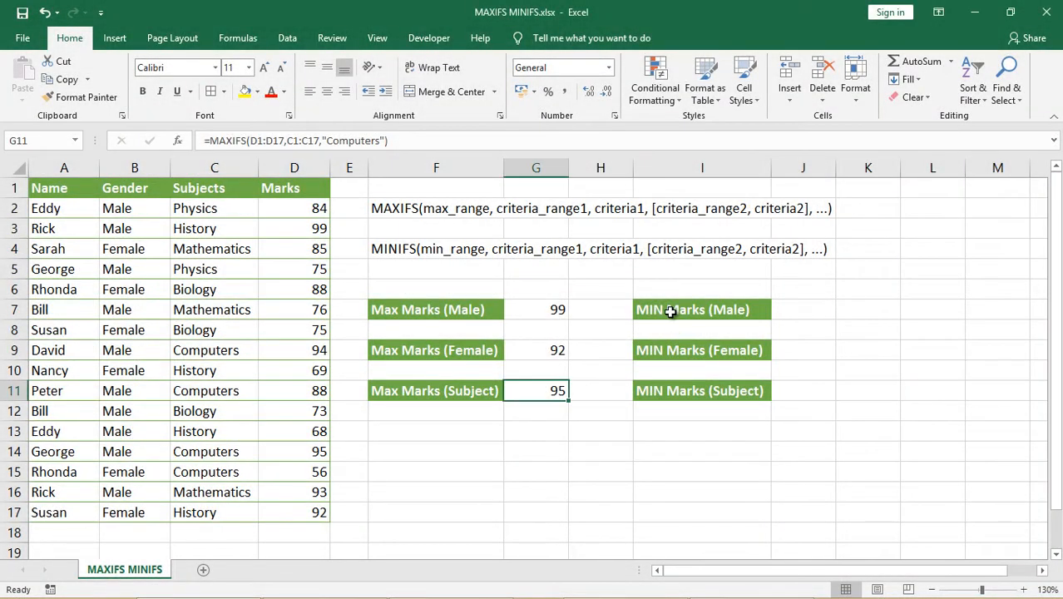
Step: Calculate the lowest male mark in K7 with the formula =MINIFS(D1:D17,B1:B17,"Male")
left_click(670, 309)
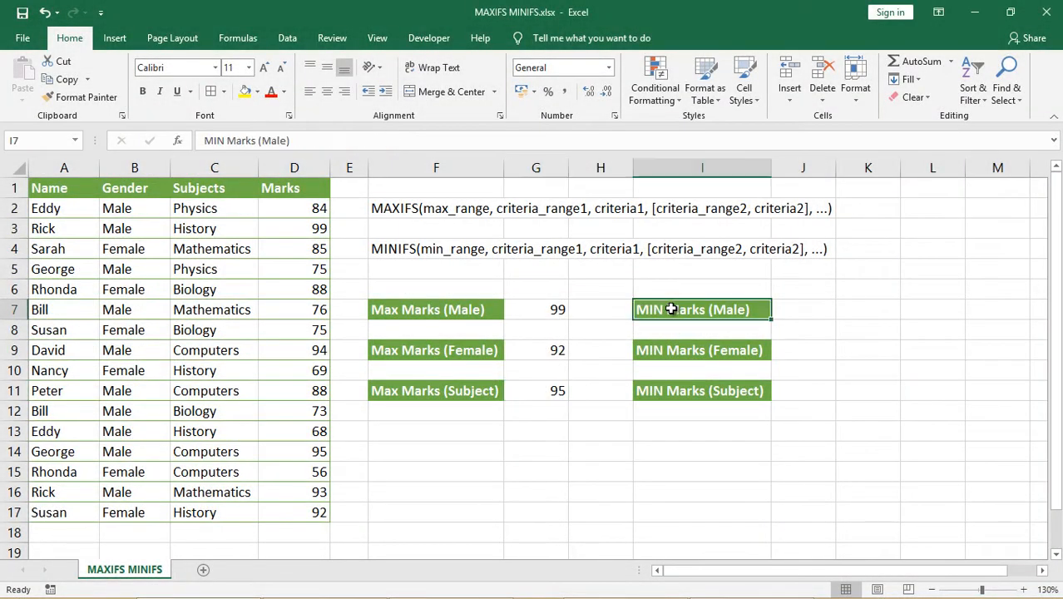
left_click(853, 309)
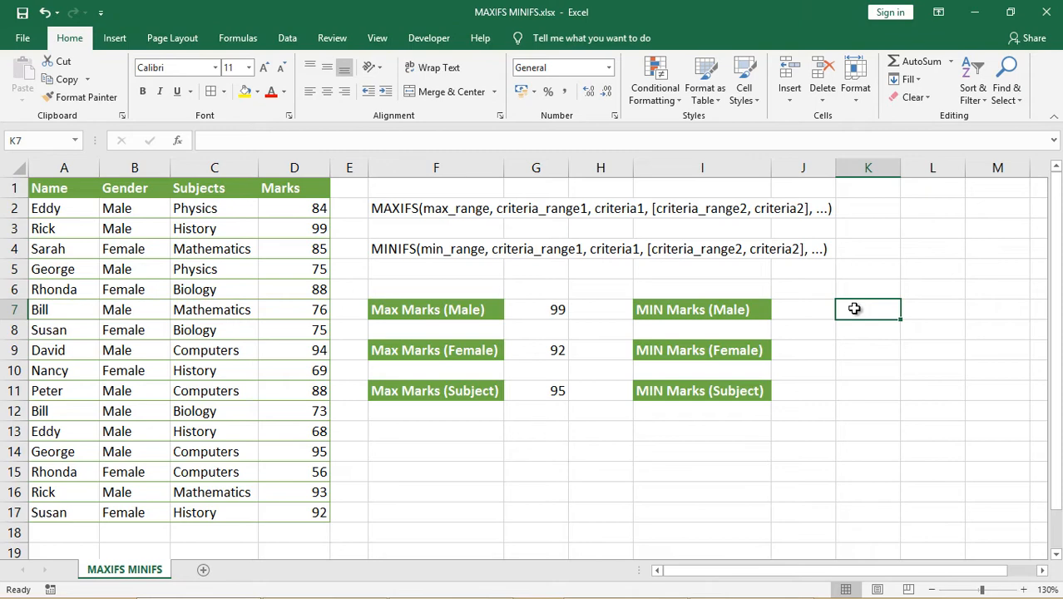
type("=")
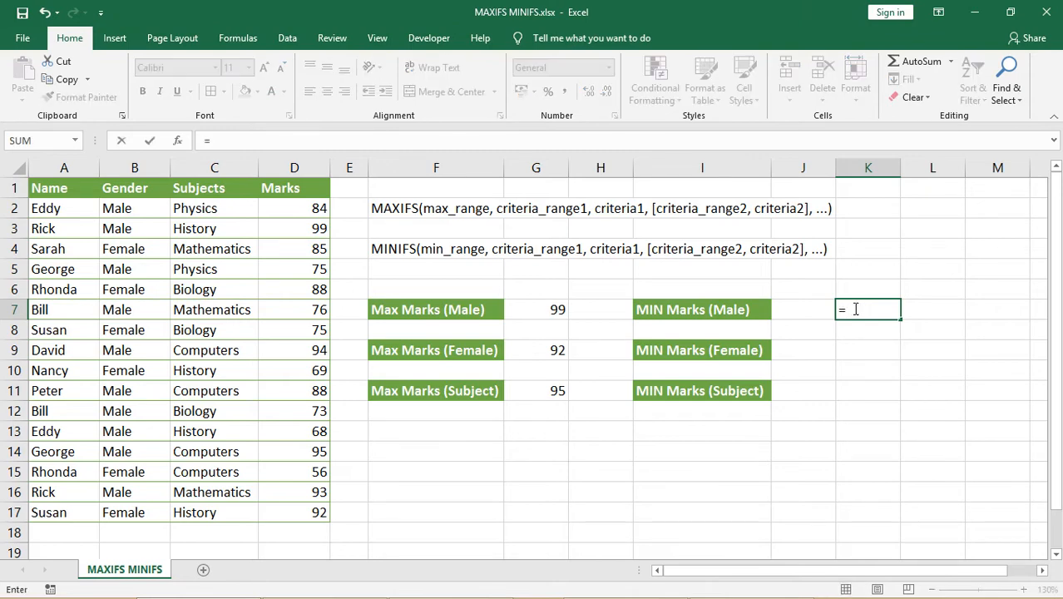
type("minfs")
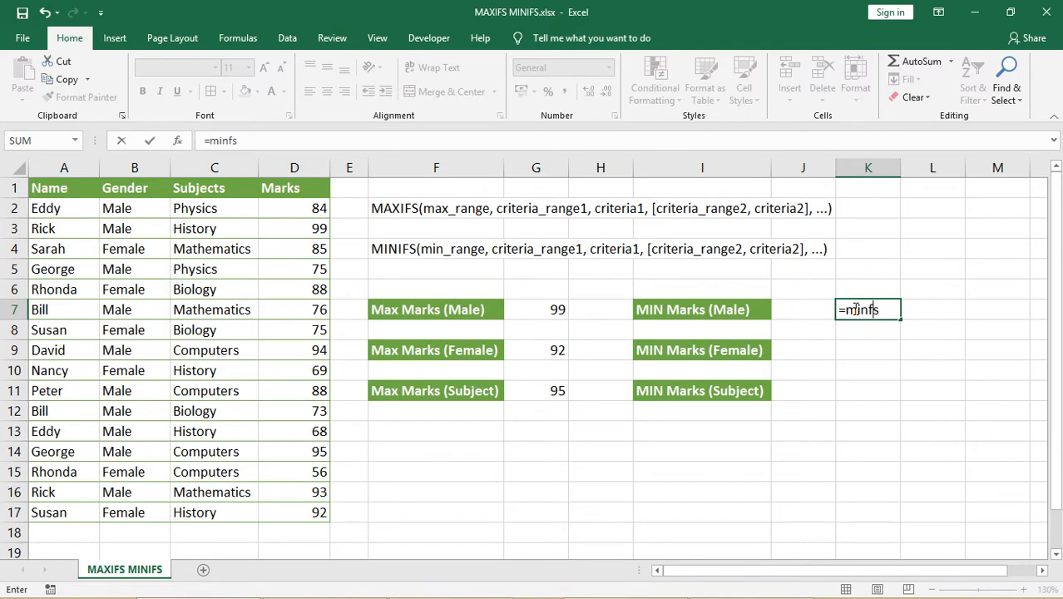
key("BackSpace")
key("BackSpace")
type("ifs")
key("Tab")
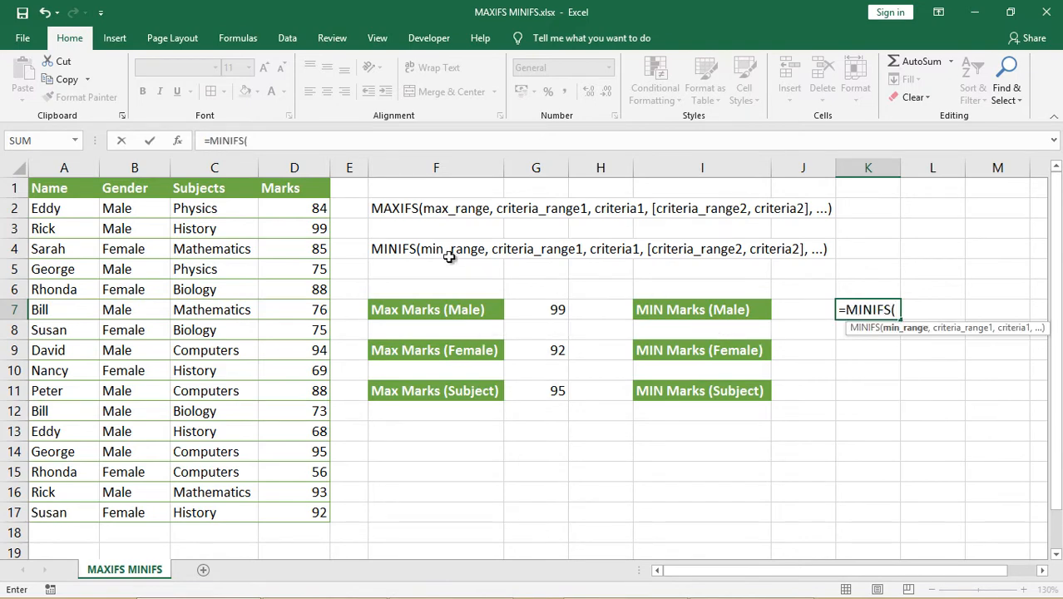
left_click(310, 194)
left_click_drag(311, 211, 309, 509)
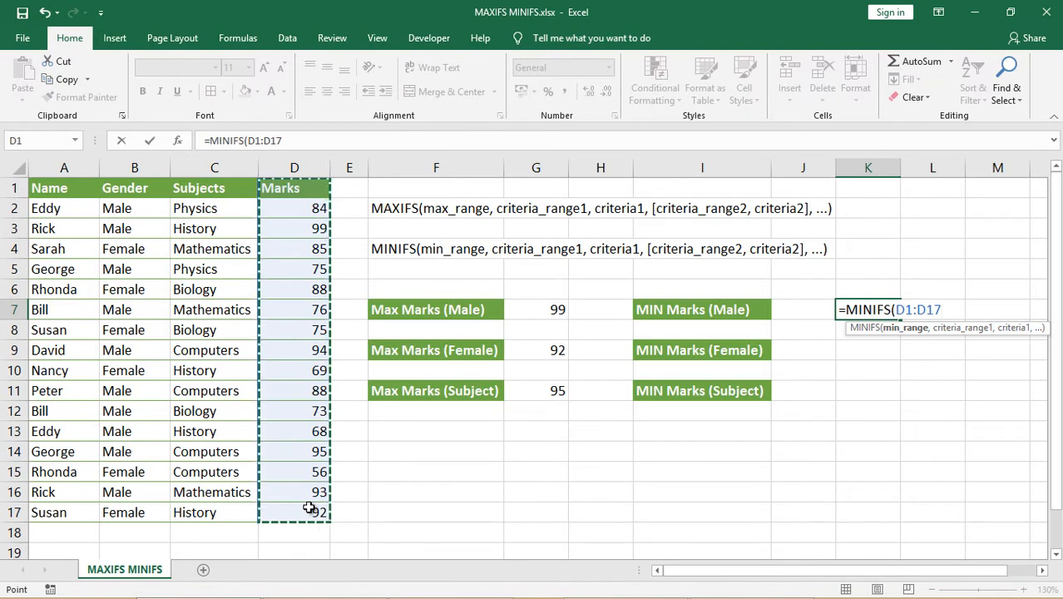
type(",")
left_click_drag(144, 194, 145, 505)
type(",")
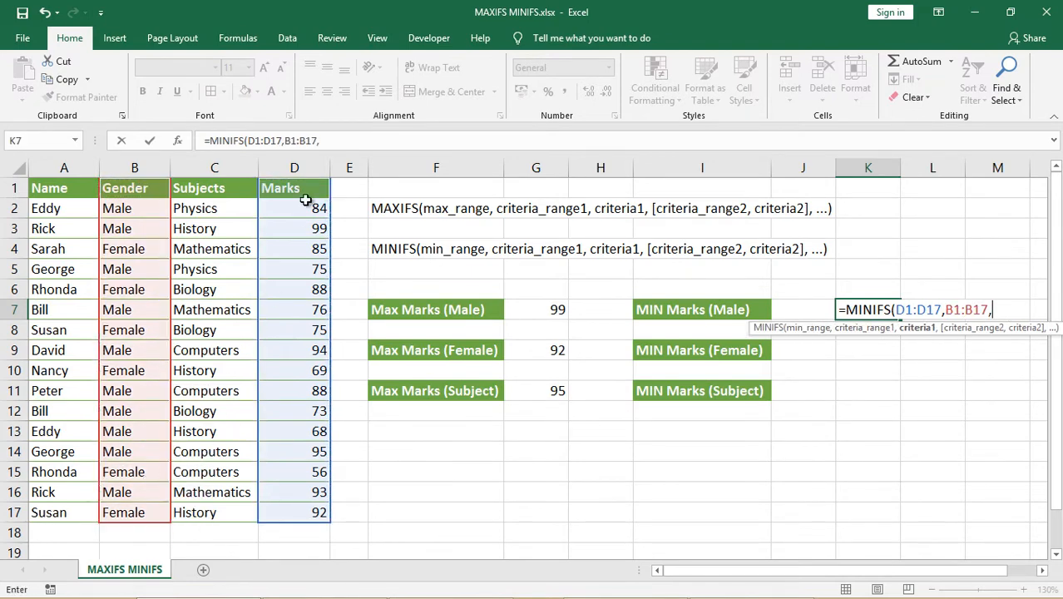
left_click(350, 141)
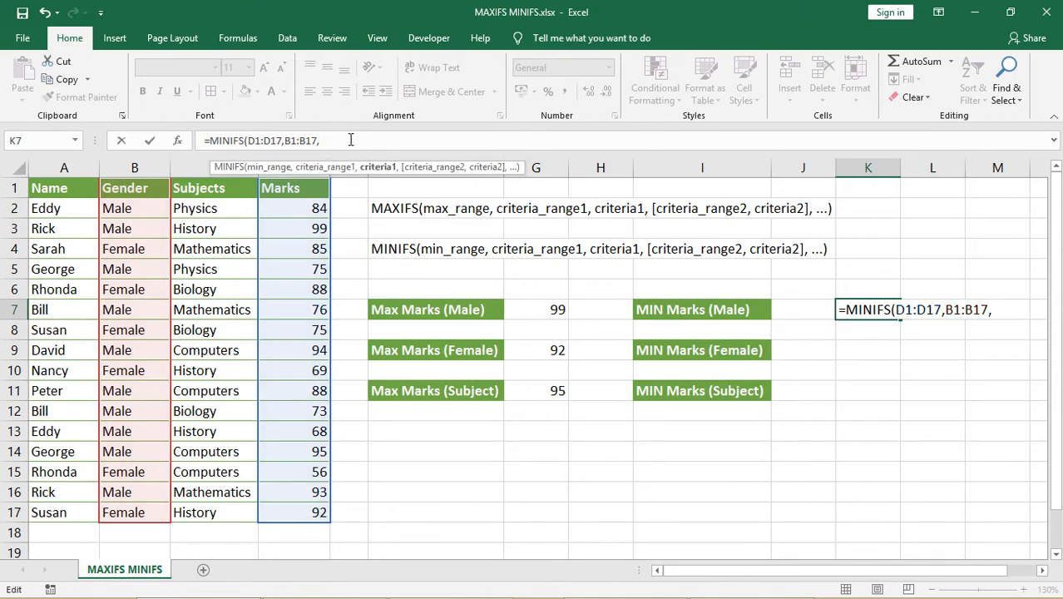
type("\"Male\")")
key("Return")
key("Return")
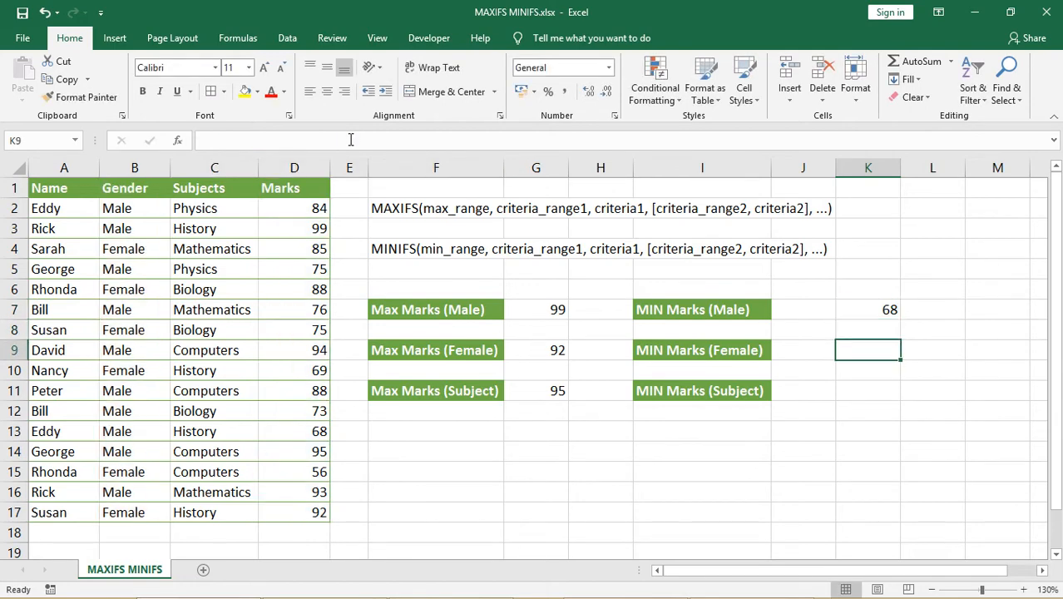
Step: Calculate the lowest female mark in K9 with the formula =MINIFS(D1:D17,B1:B17,"Female")
type("=")
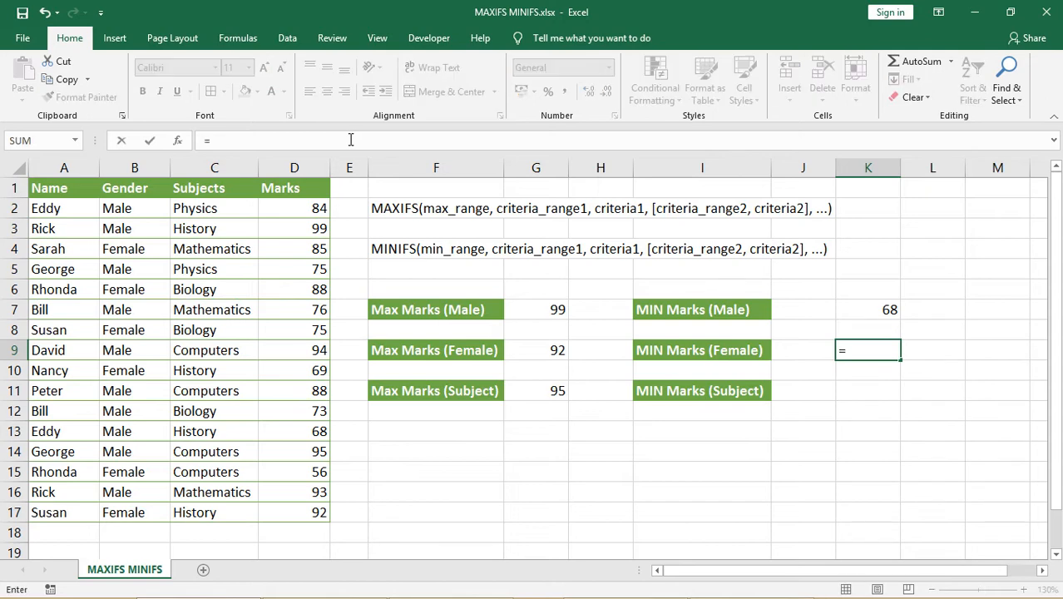
type("min")
type("ifs")
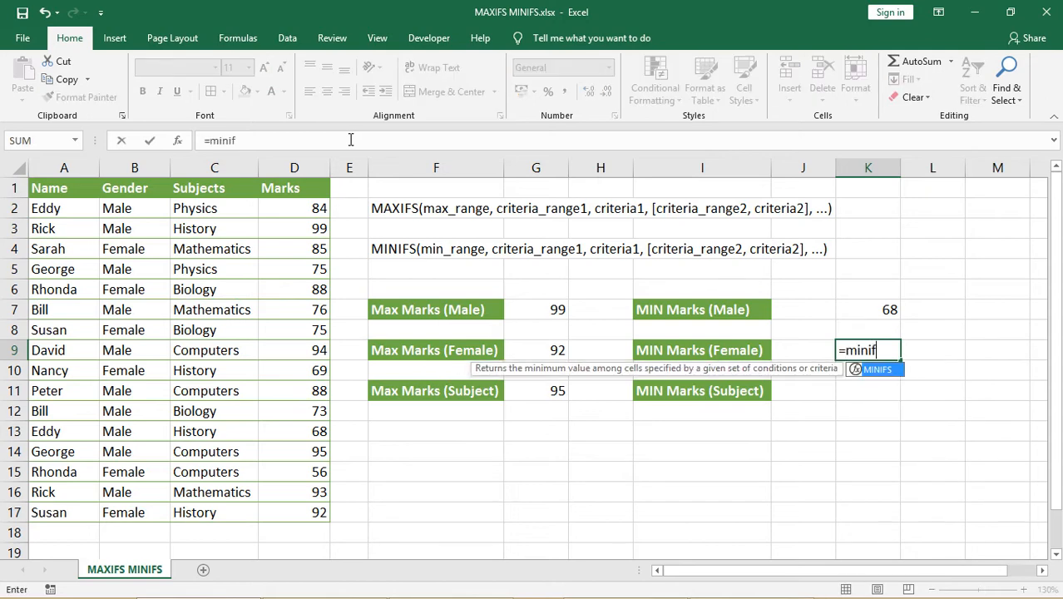
key("Tab")
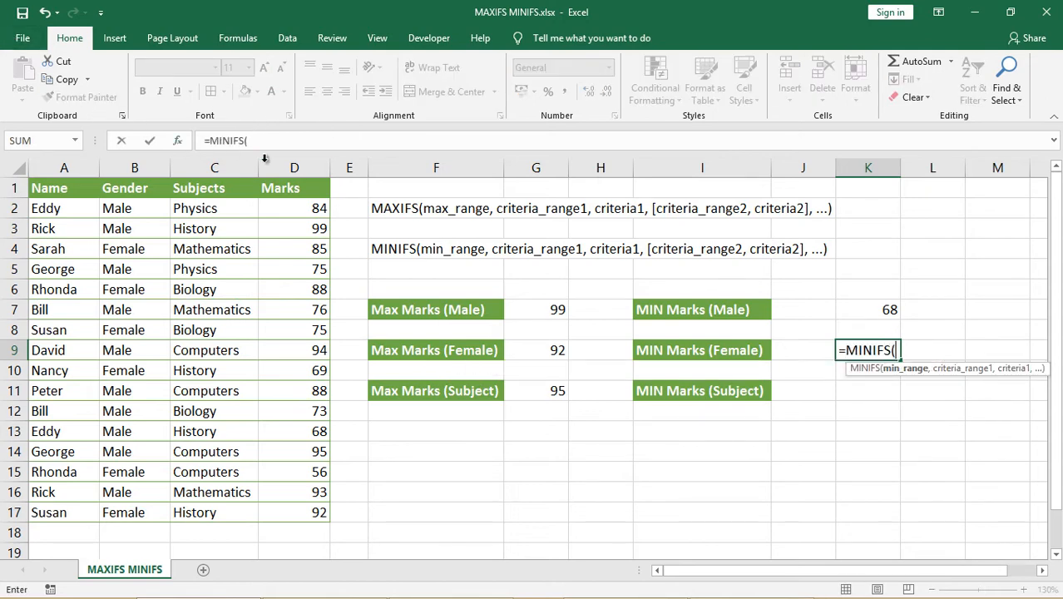
left_click_drag(280, 188, 299, 506)
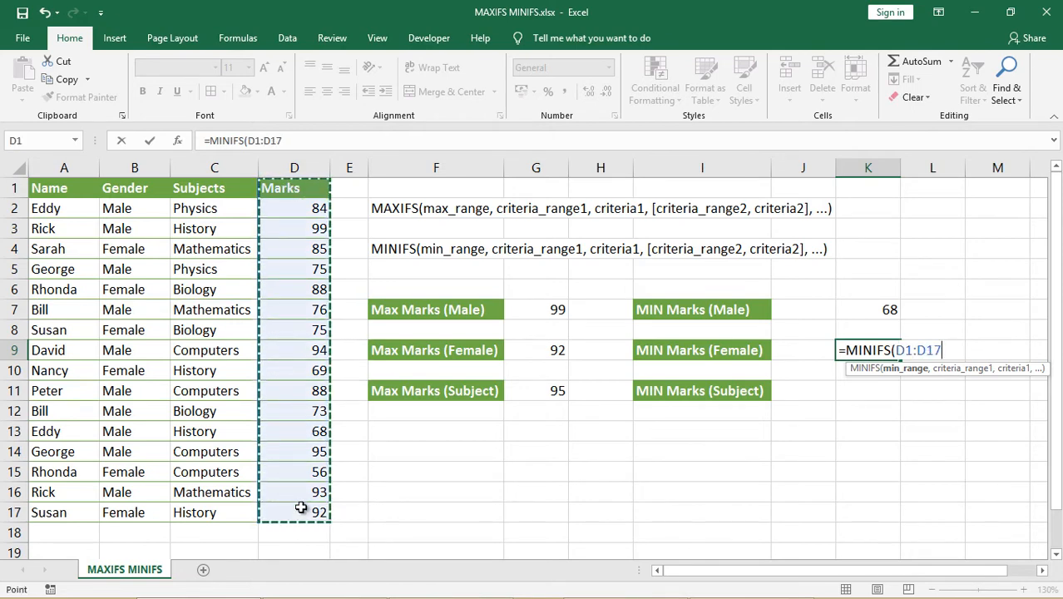
type(",")
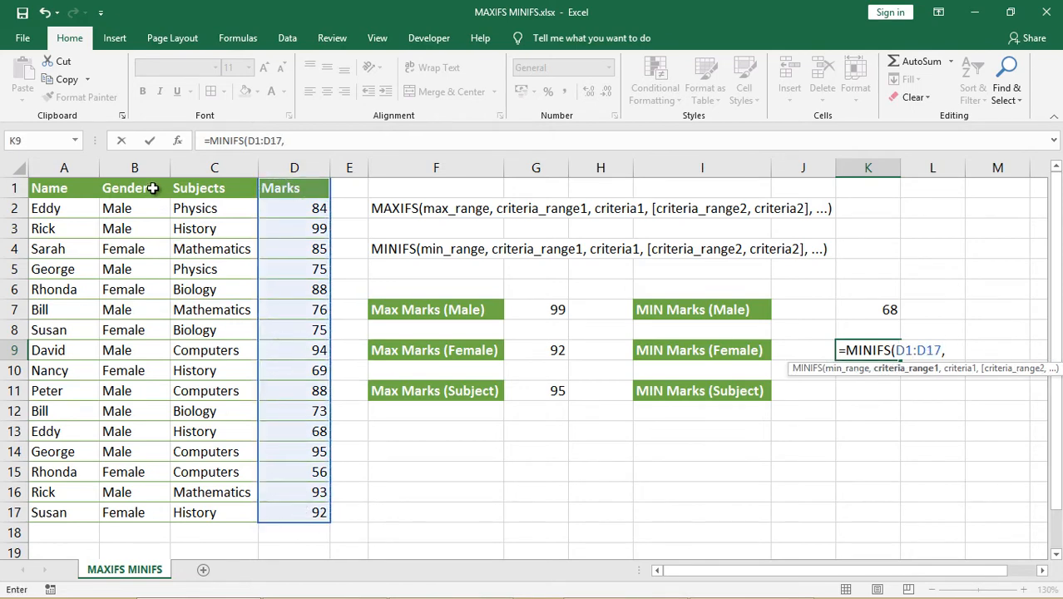
left_click_drag(149, 186, 163, 508)
type(",")
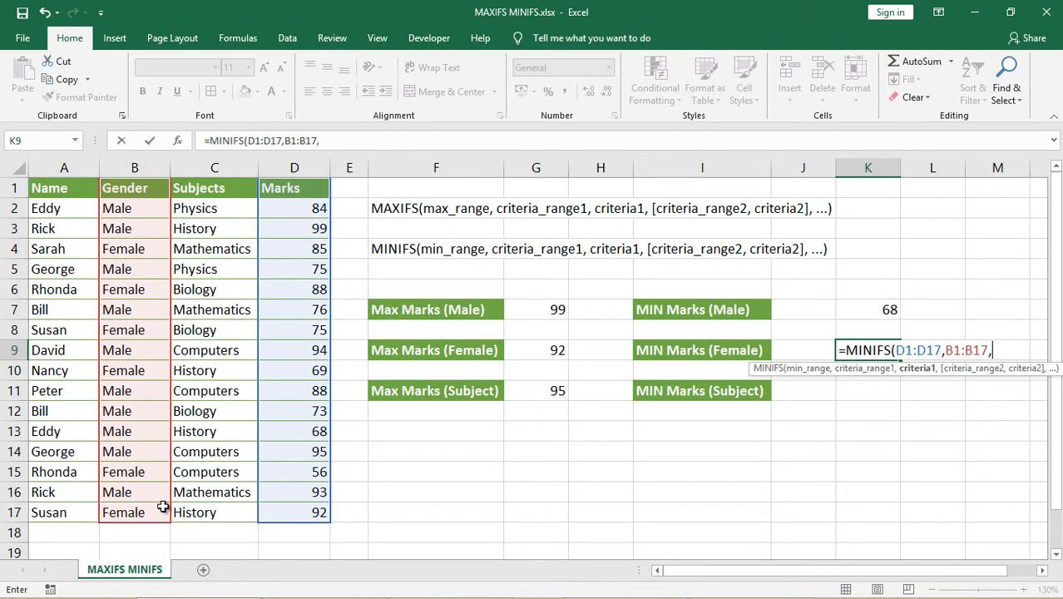
type("\"Female")
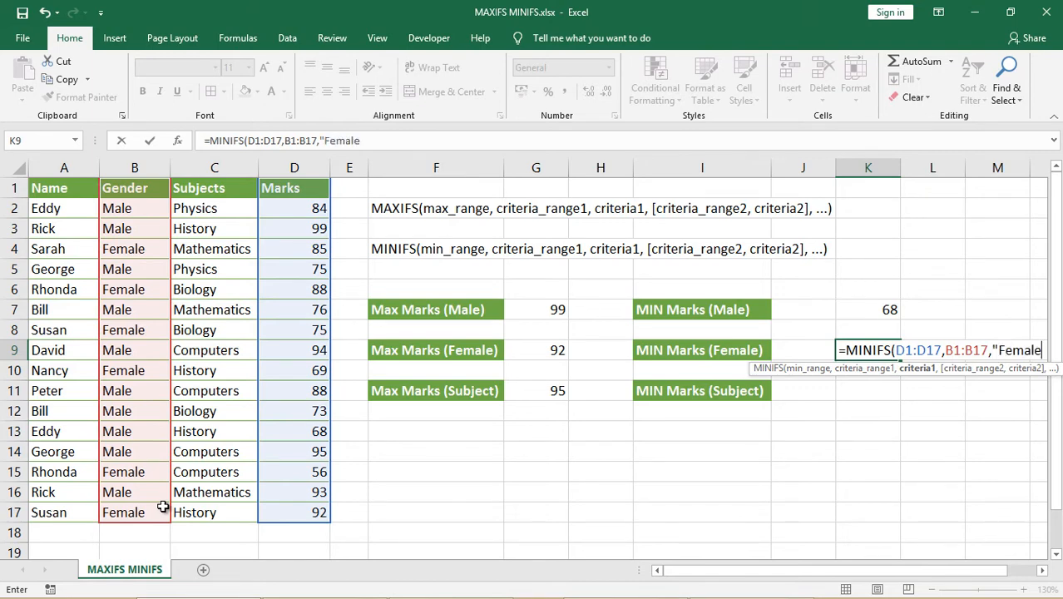
type("\")")
key("Return")
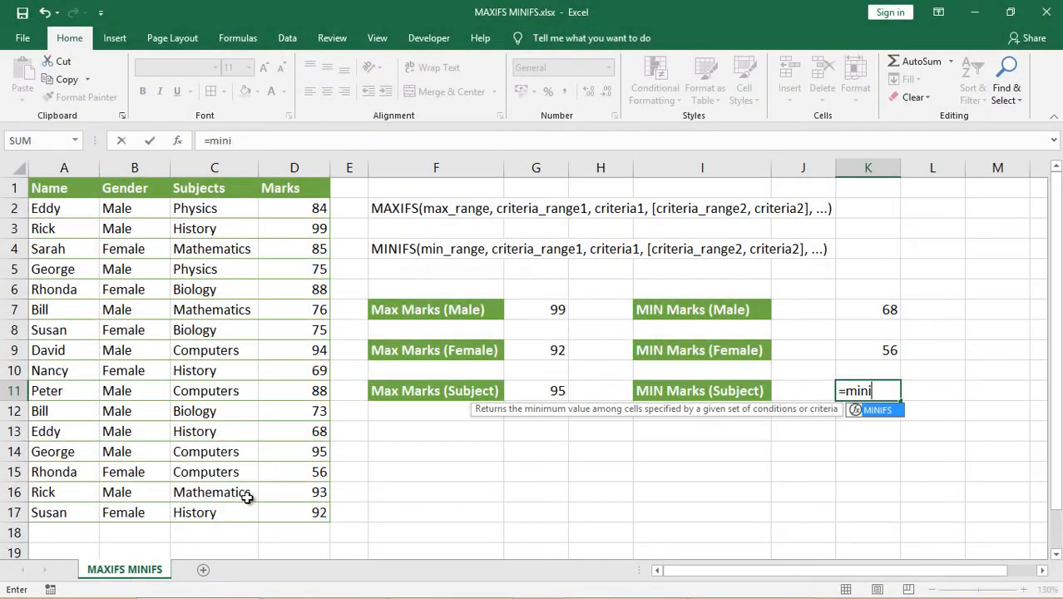
Step: Calculate the lowest Computers mark in K11 with the formula =MINIFS(D1:D17,C1:C17,"Computers")
type("fs")
key("Tab")
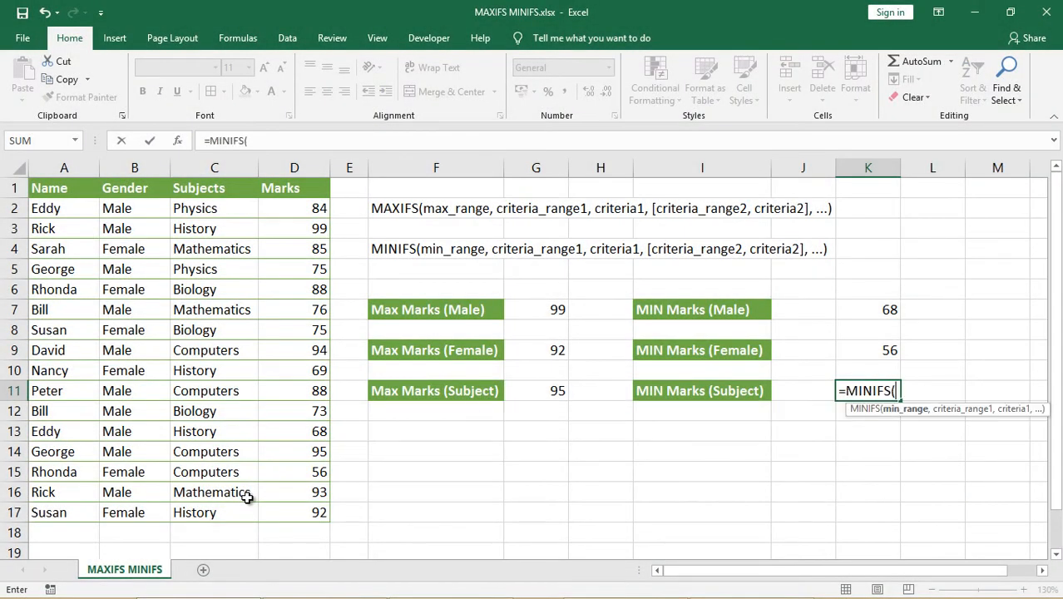
left_click_drag(286, 192, 300, 506)
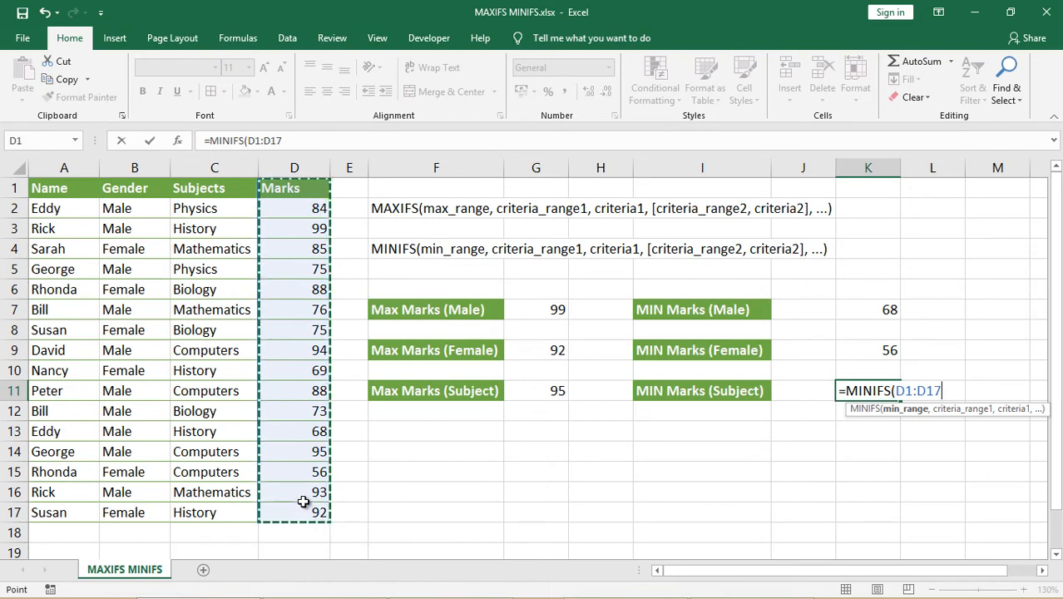
type(",")
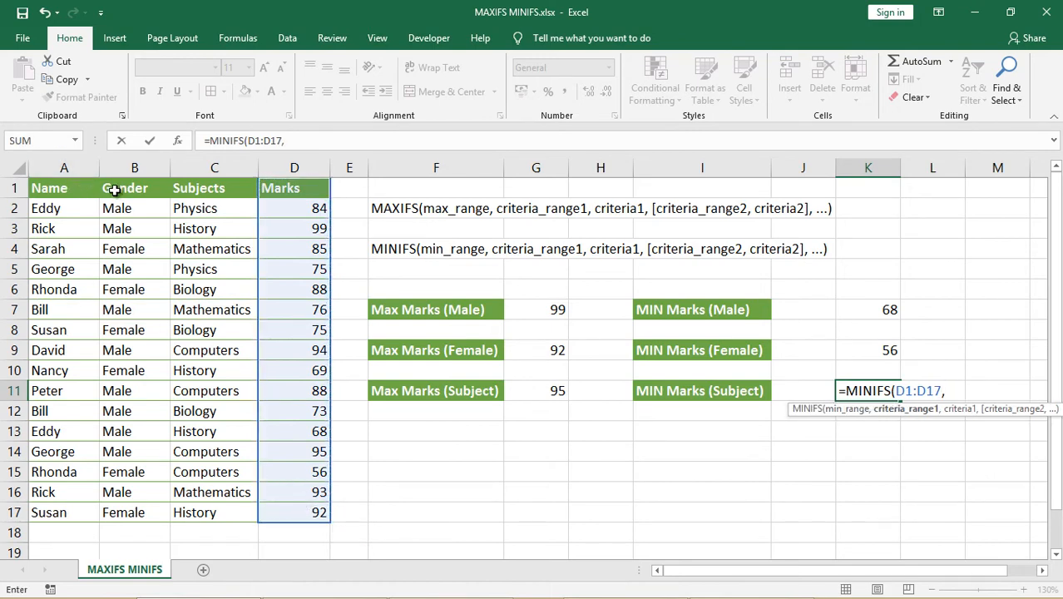
left_click_drag(181, 188, 209, 506)
type(",")
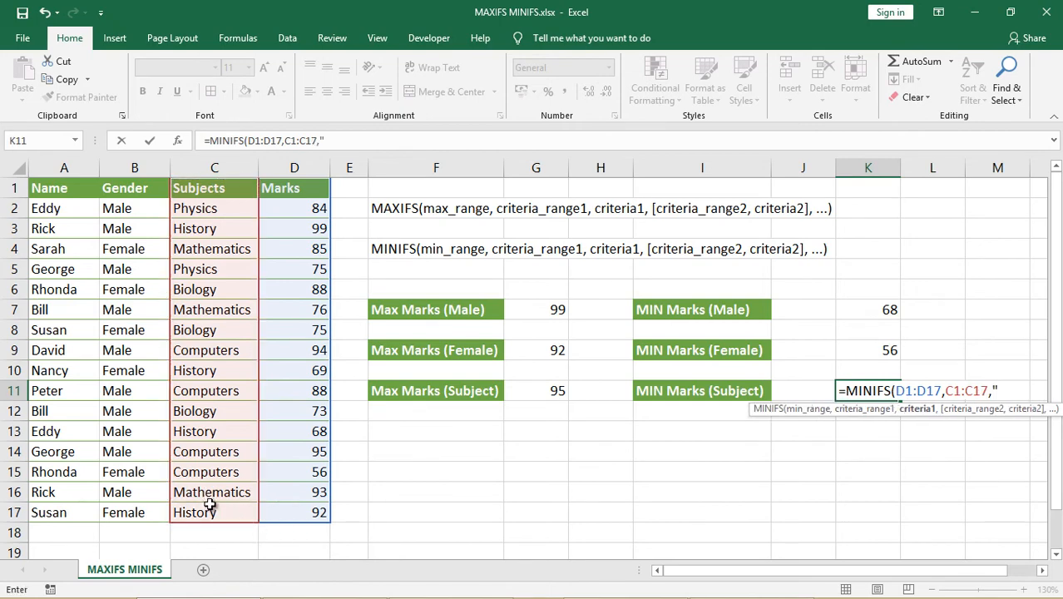
type("\"Computers")
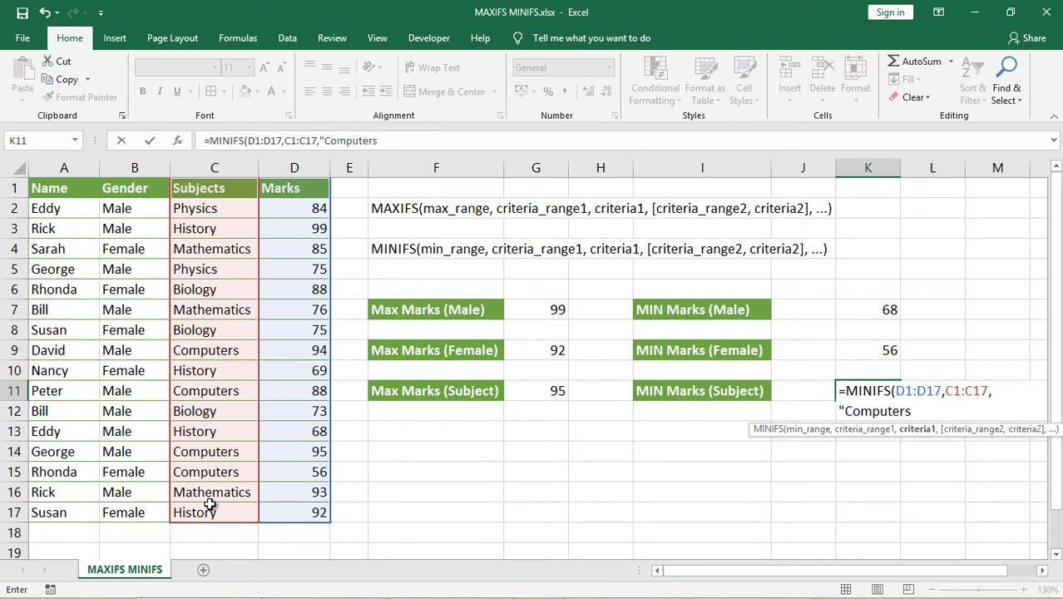
type("\")")
key("Return")
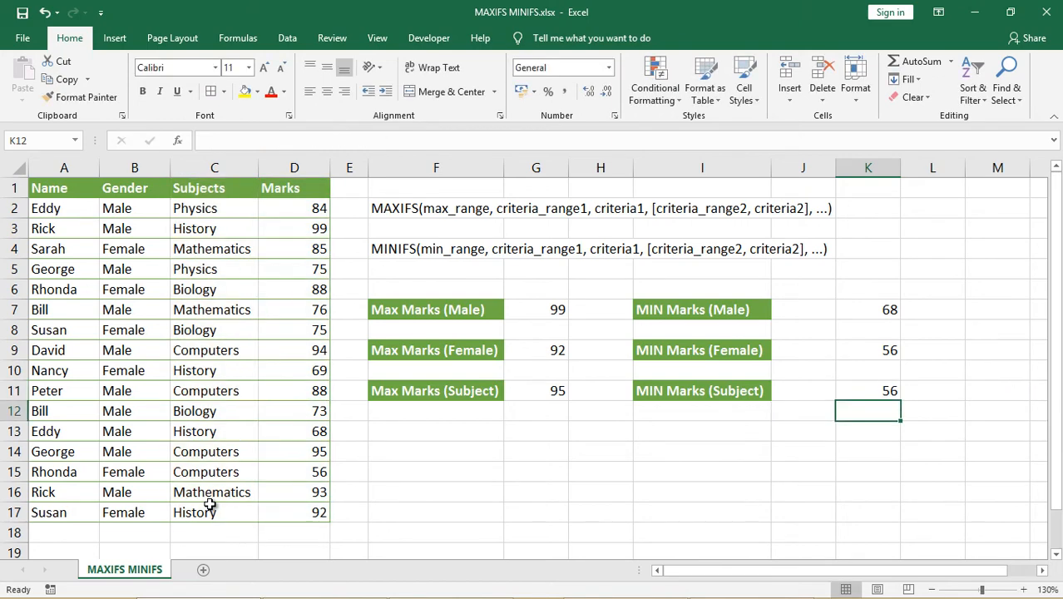